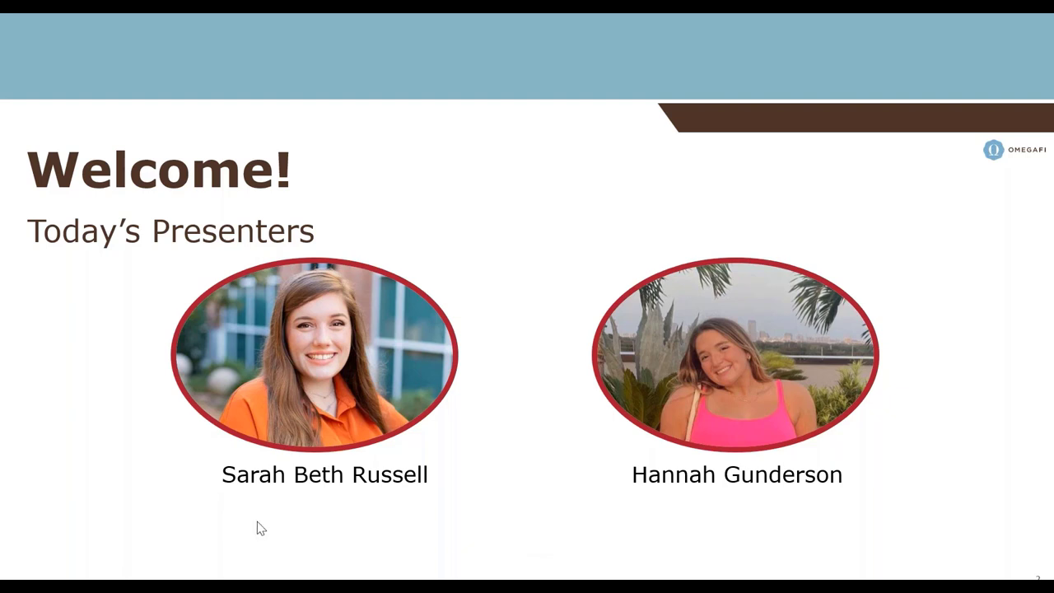
# Switch from the presentation slides to the Vault dashboard in the browser and view the available OmegaFi Apps
pyautogui.click(291, 533)
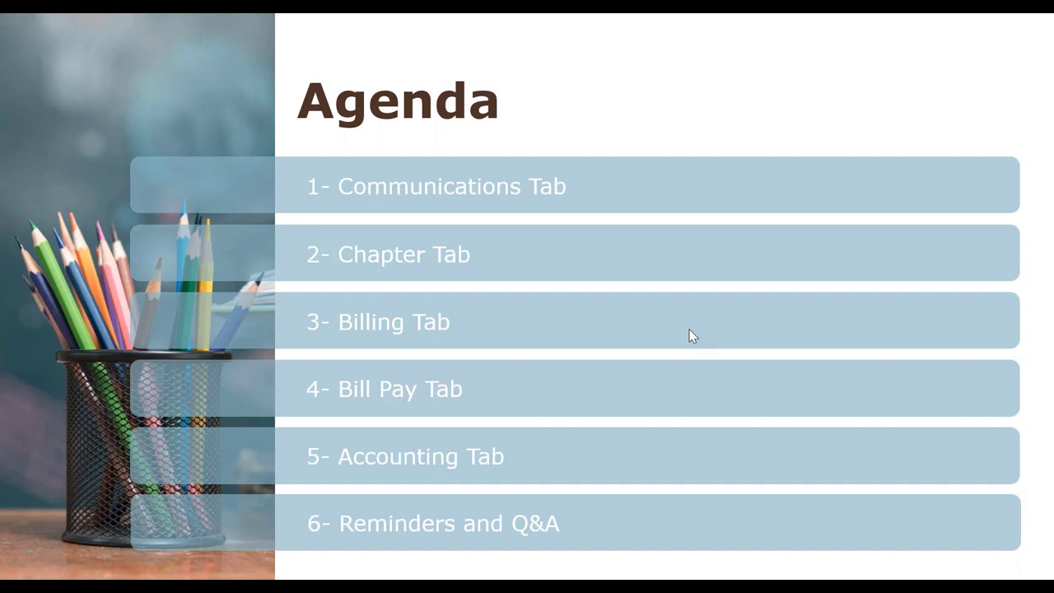
pyautogui.hotkey('alt', 'Tab')
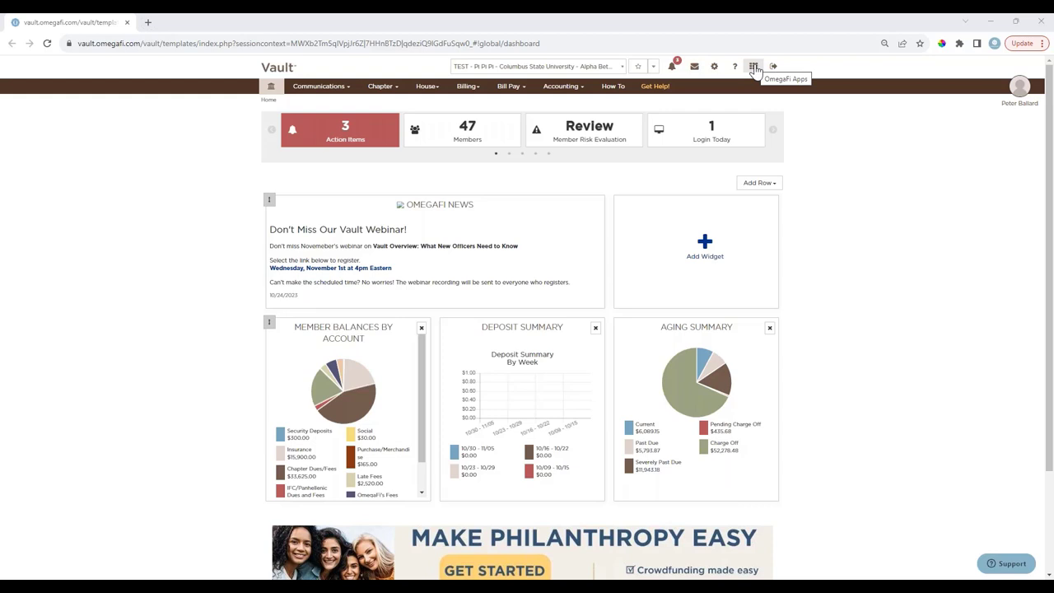
pyautogui.click(754, 68)
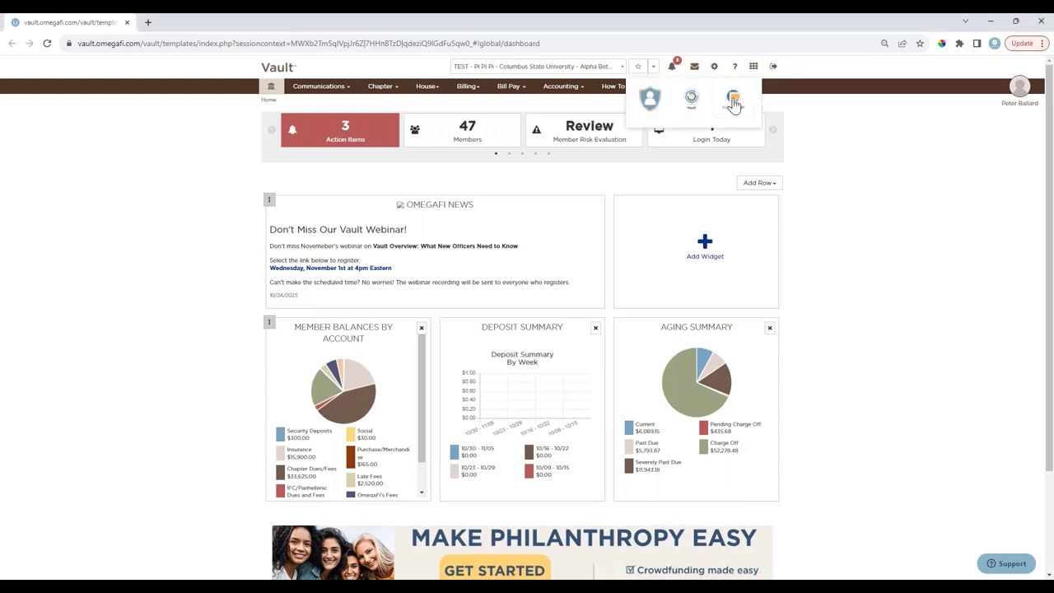
pyautogui.click(129, 219)
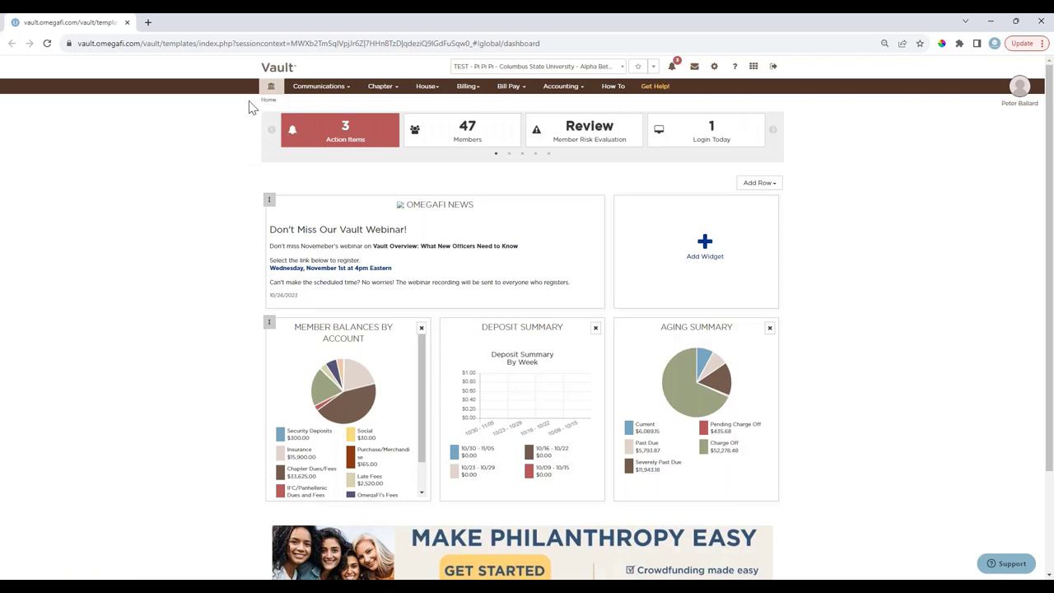
# View the chapter's Announcements page and its Calendar among the communication tools
pyautogui.click(334, 87)
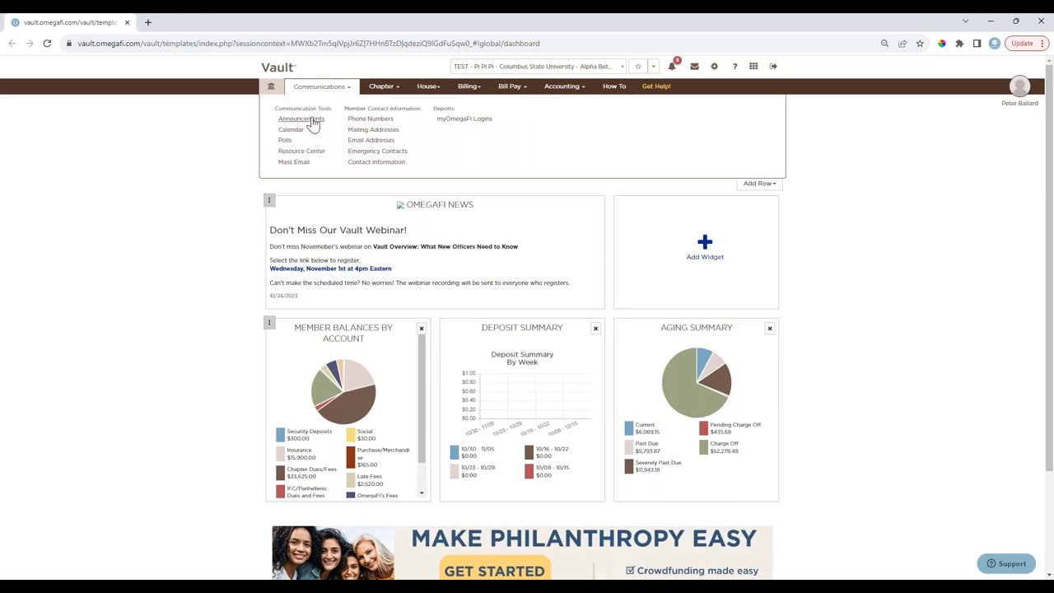
pyautogui.click(301, 118)
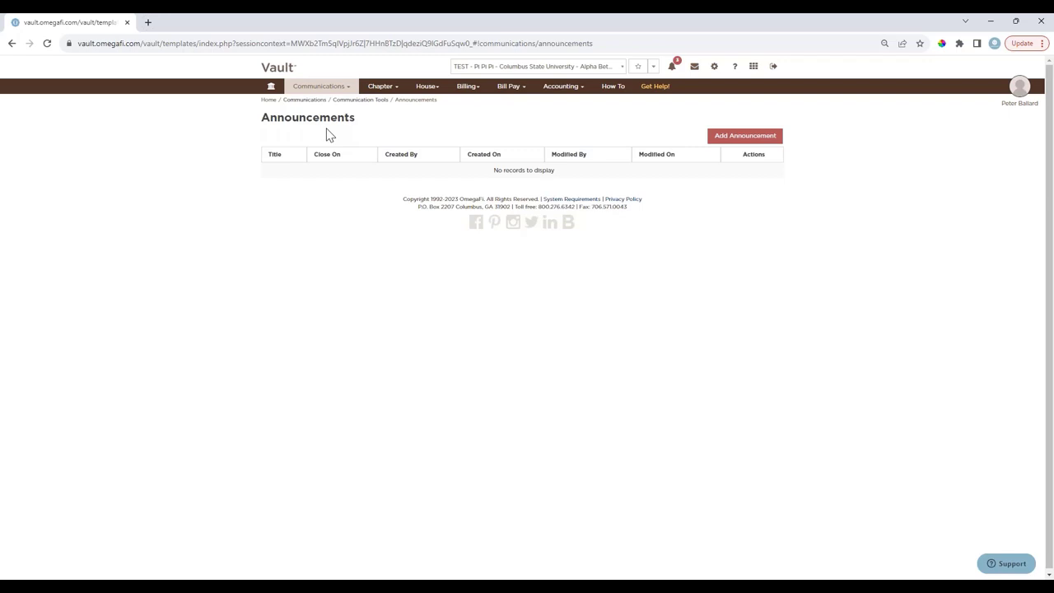
pyautogui.click(348, 92)
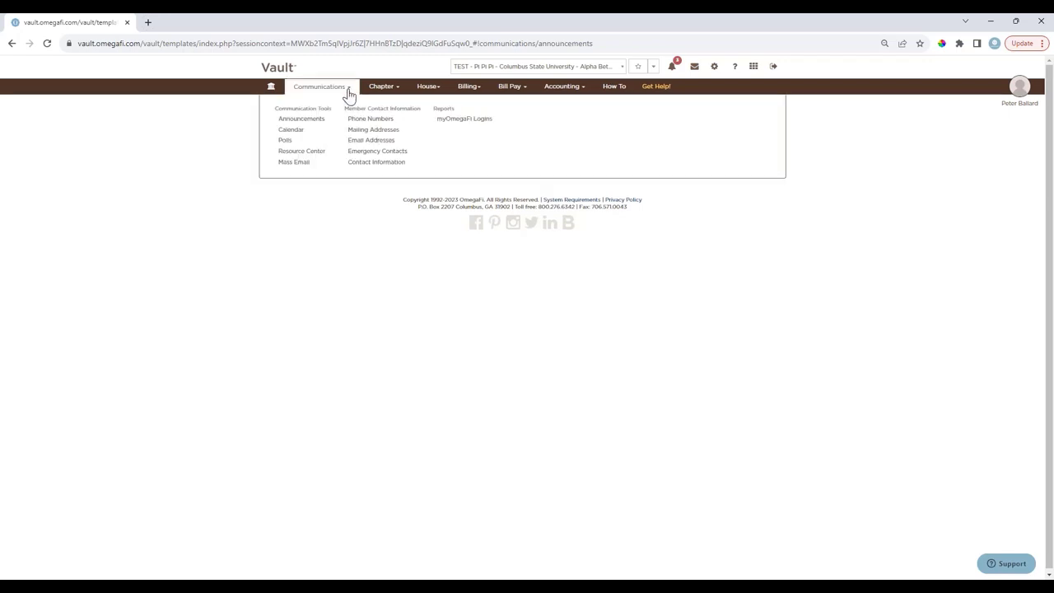
pyautogui.click(293, 133)
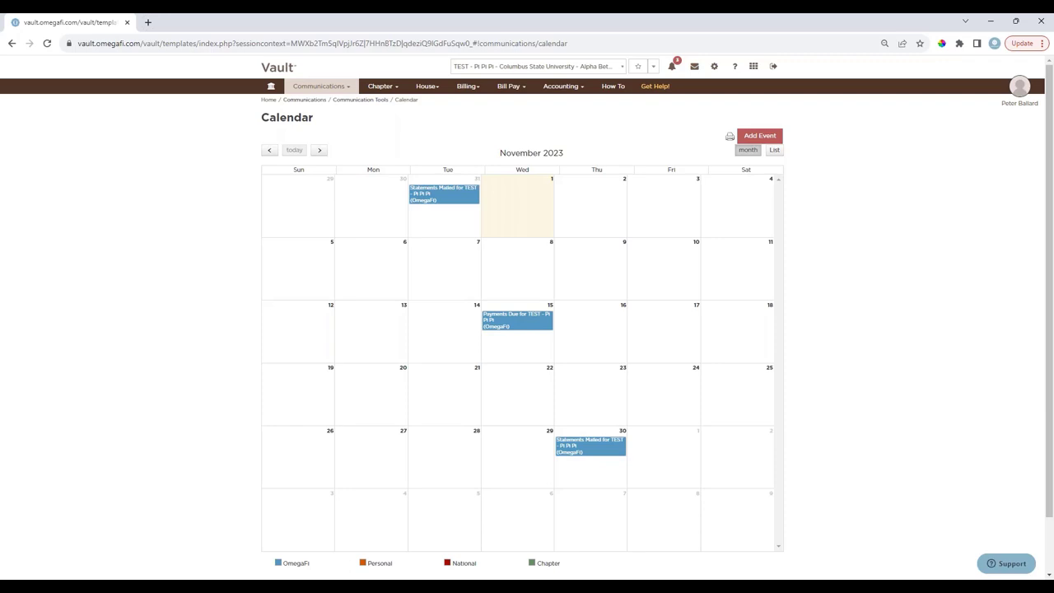
# Go to the Polls page and look over the blank Add Poll form, closing it without creating a poll
pyautogui.click(305, 86)
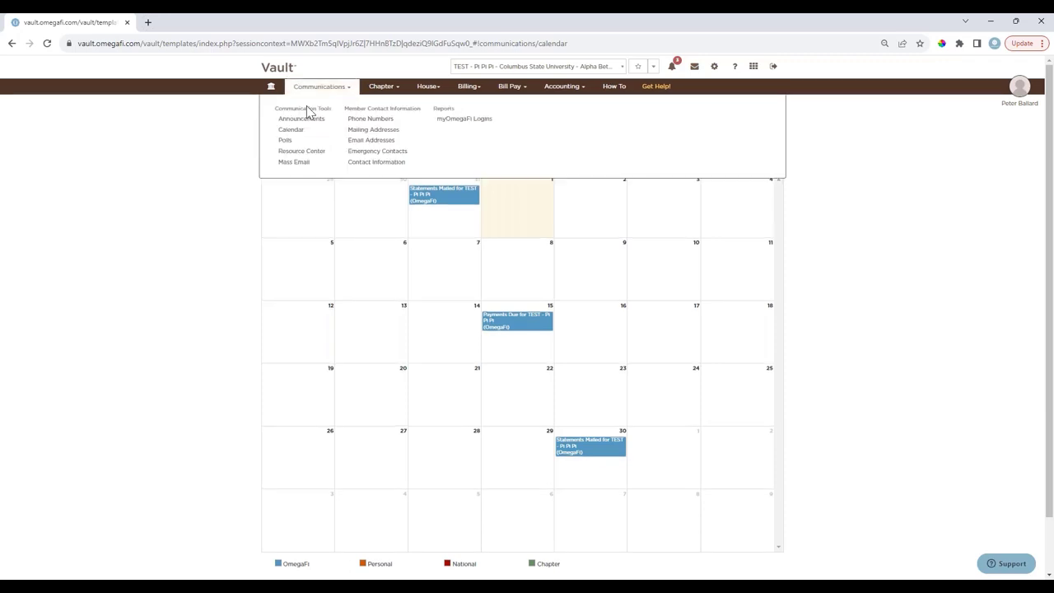
pyautogui.click(284, 140)
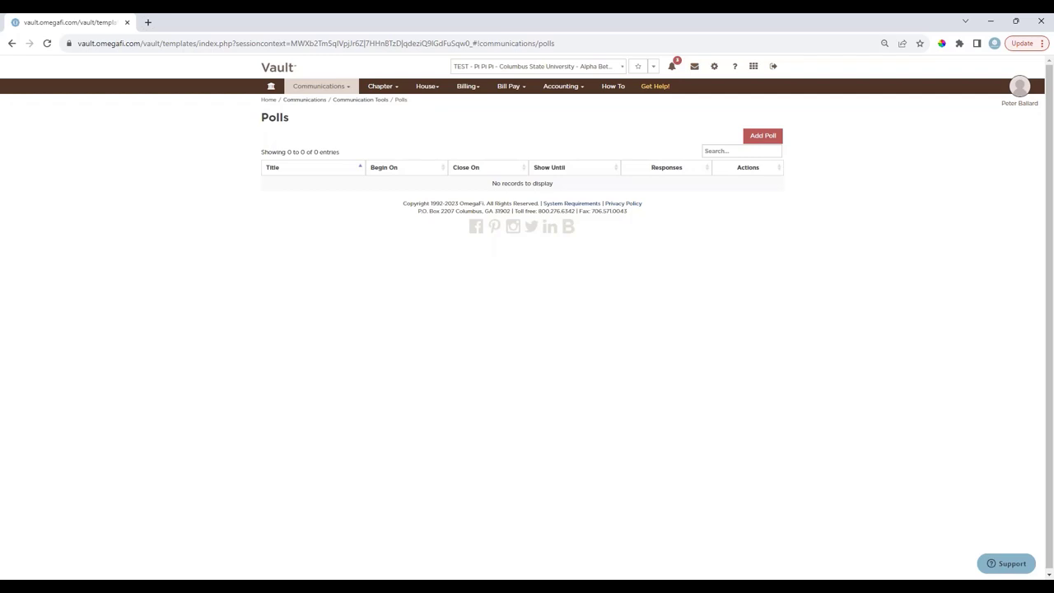
pyautogui.click(762, 140)
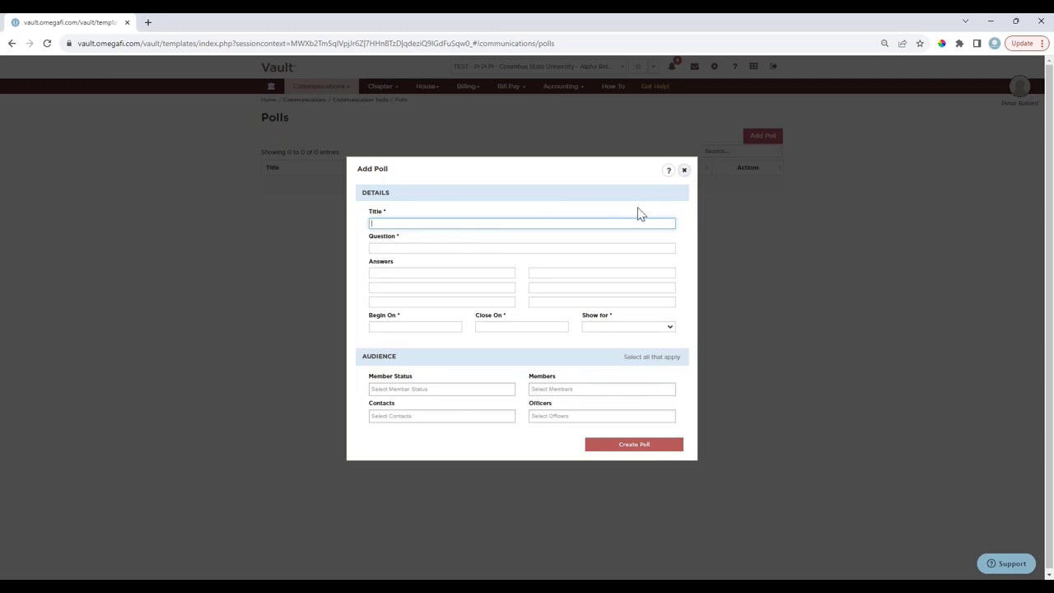
pyautogui.click(684, 171)
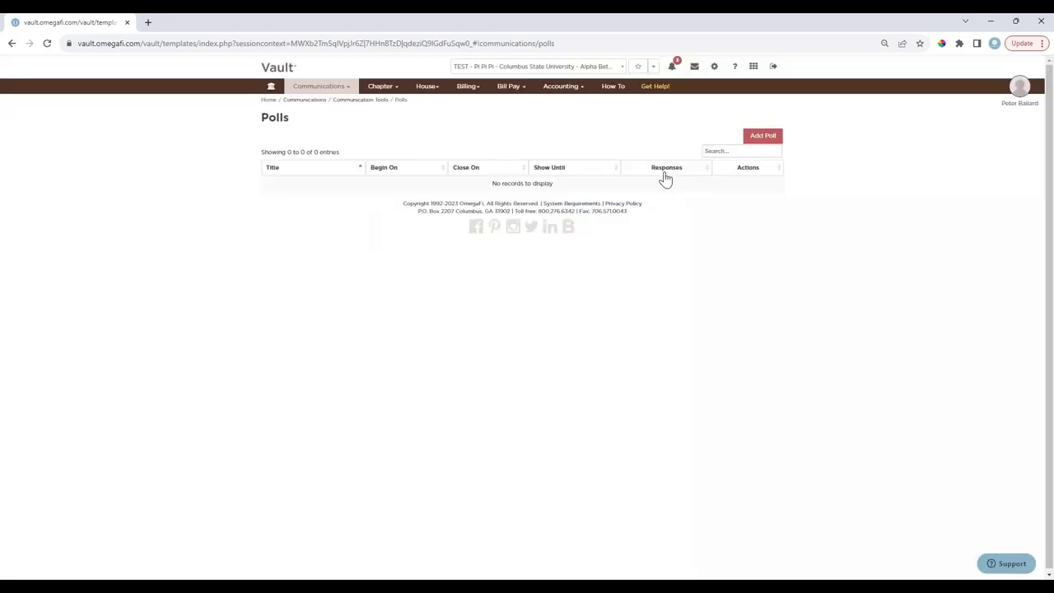
# View the Resource Center page and go on to the Mass Email page
pyautogui.click(320, 88)
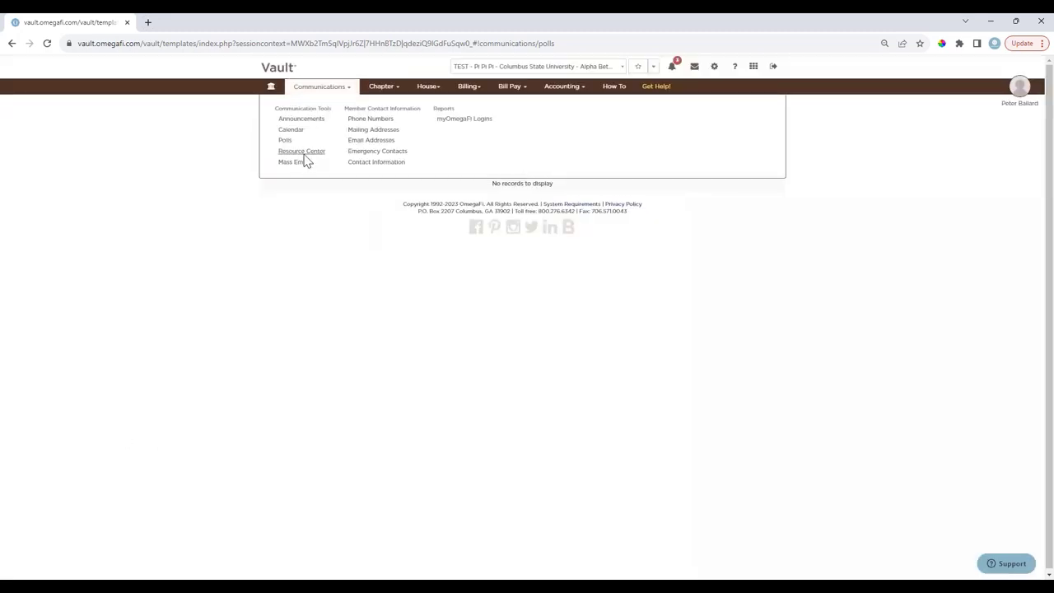
pyautogui.click(302, 153)
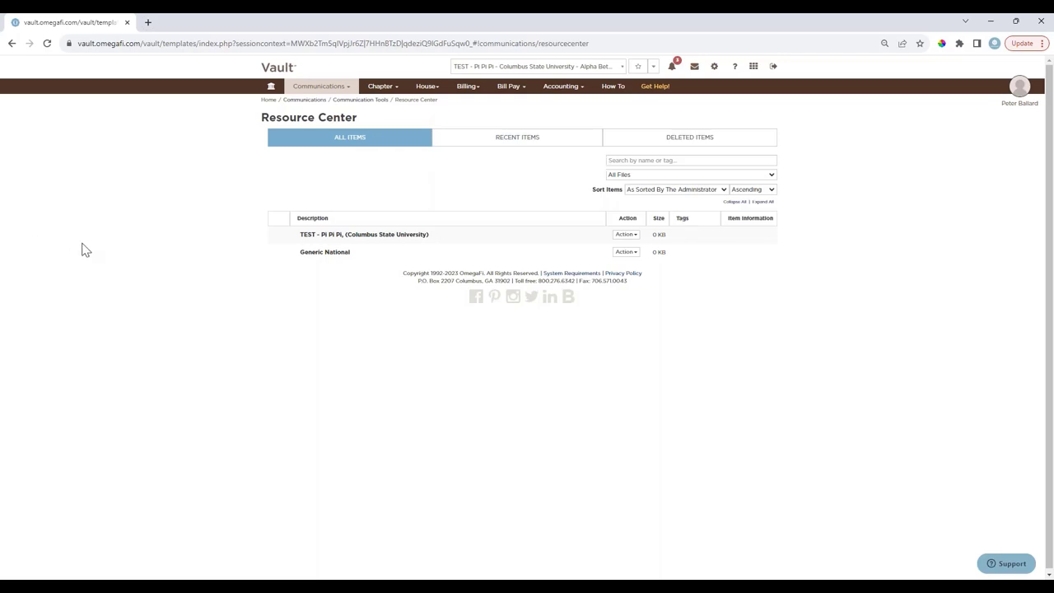
pyautogui.click(326, 87)
pyautogui.click(296, 163)
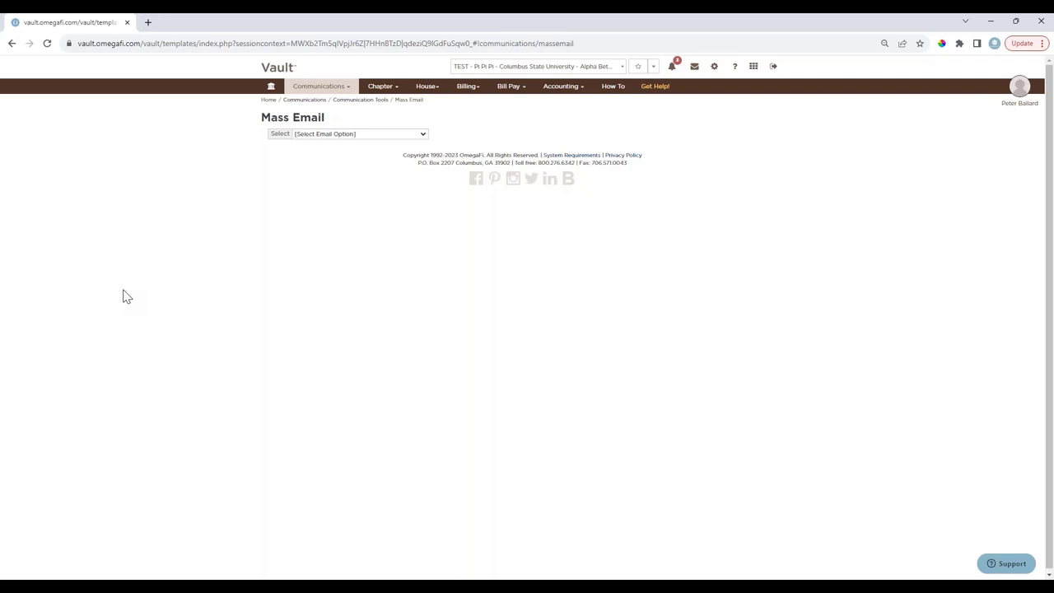
# Set the mass email option to Send Email to All Members and review its message and audience form
pyautogui.click(372, 135)
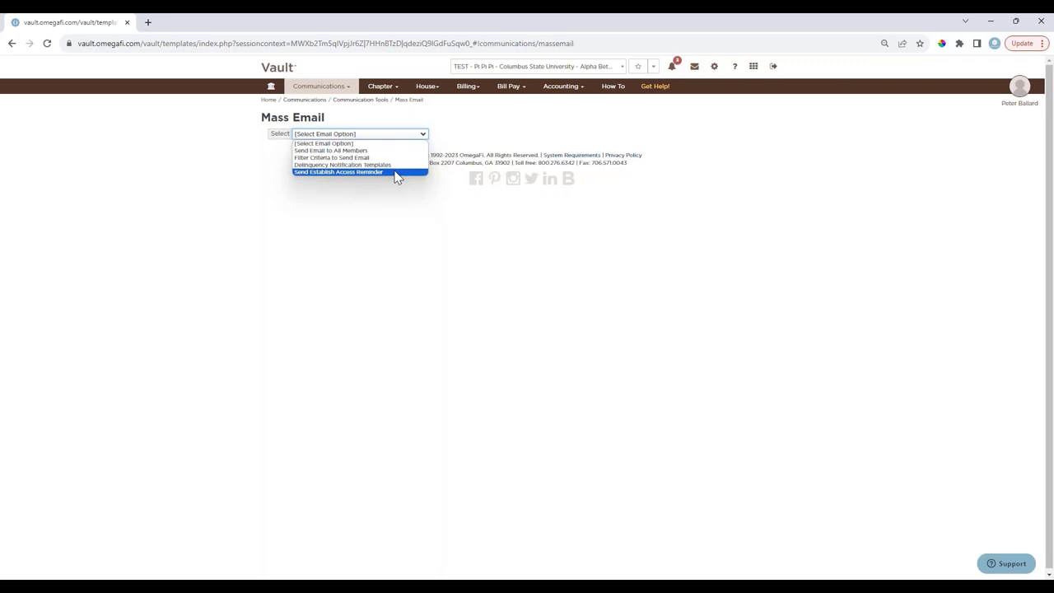
pyautogui.click(356, 151)
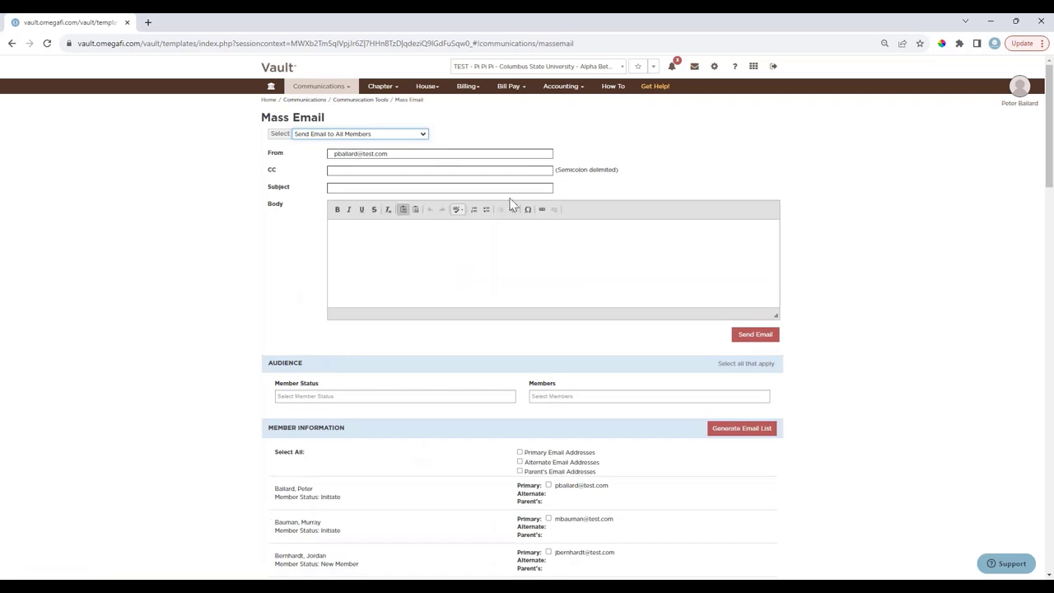
pyautogui.scroll(-3, 527, 412)
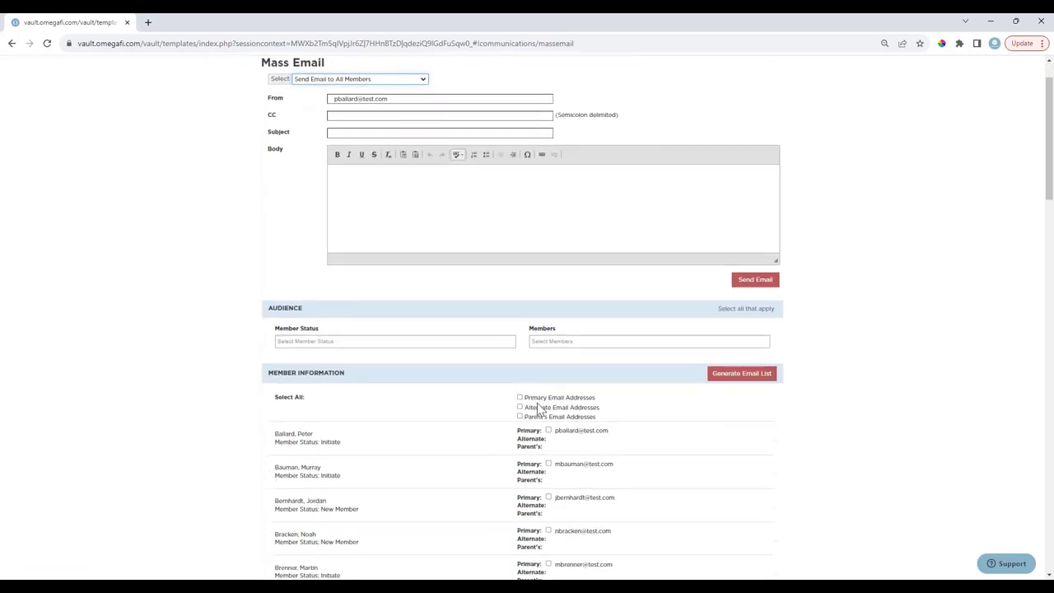
pyautogui.scroll(3, 439, 283)
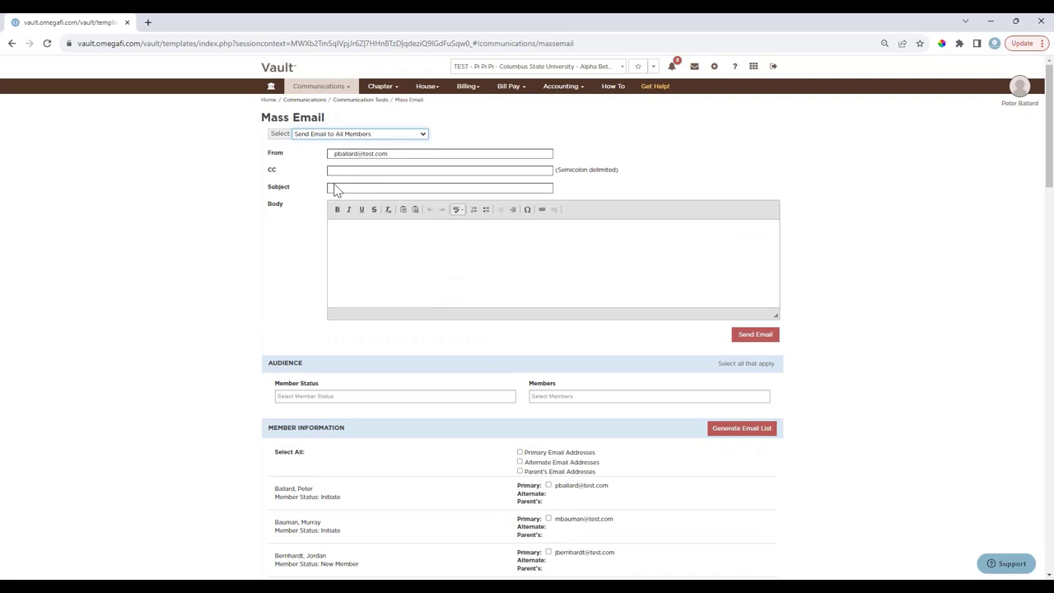
pyautogui.click(319, 89)
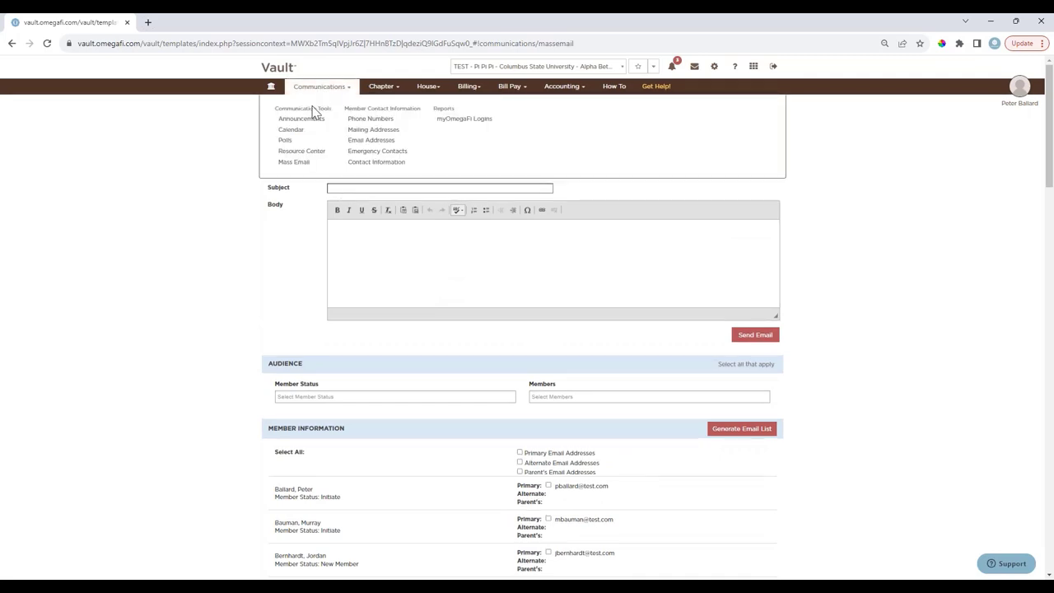
# View the chapter's Member Roster and go on to the Add New Members page
pyautogui.click(393, 97)
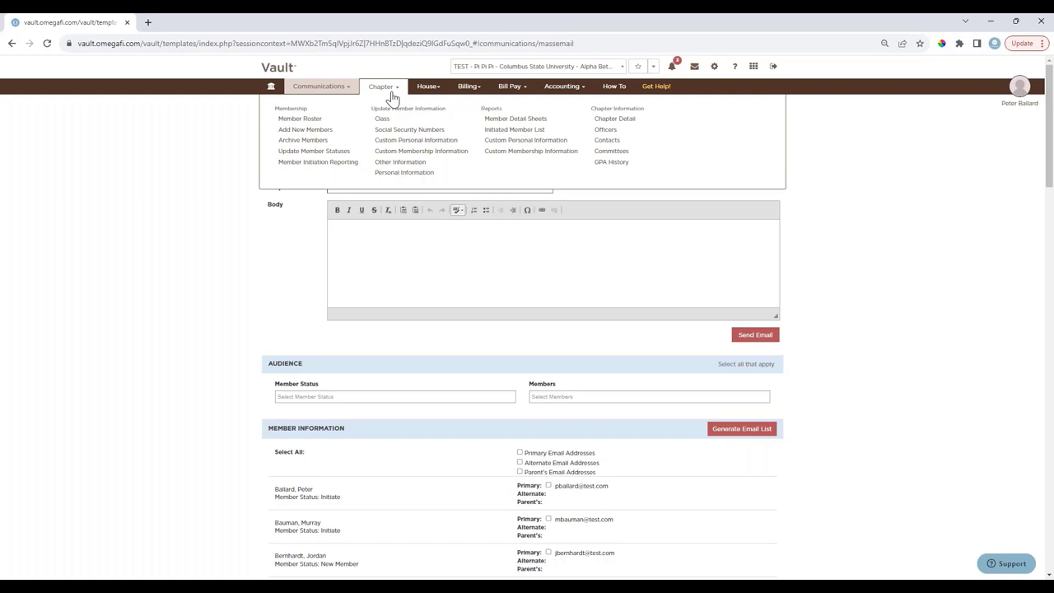
pyautogui.click(300, 118)
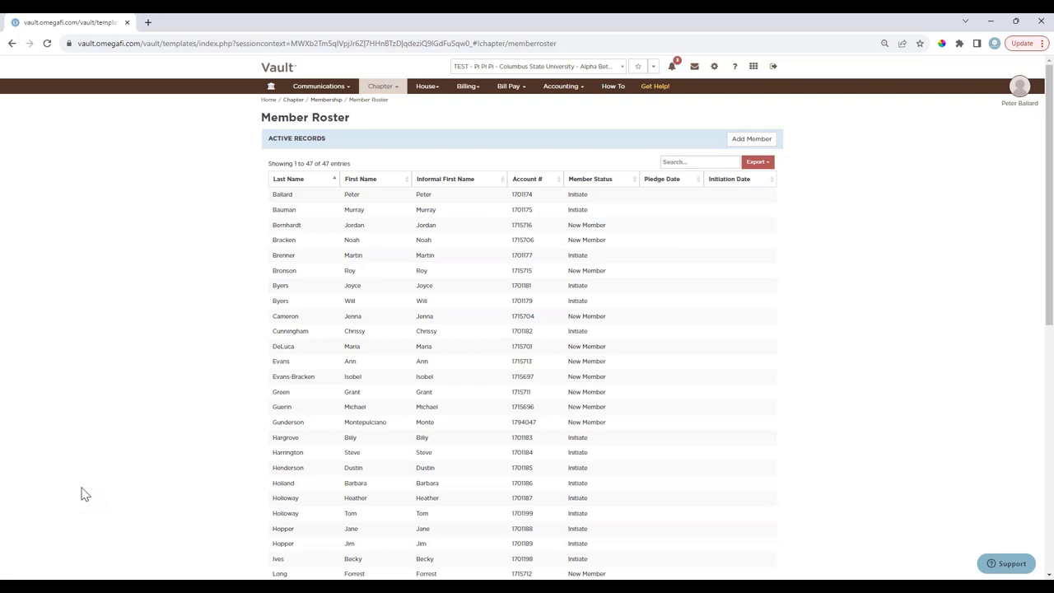
pyautogui.click(380, 86)
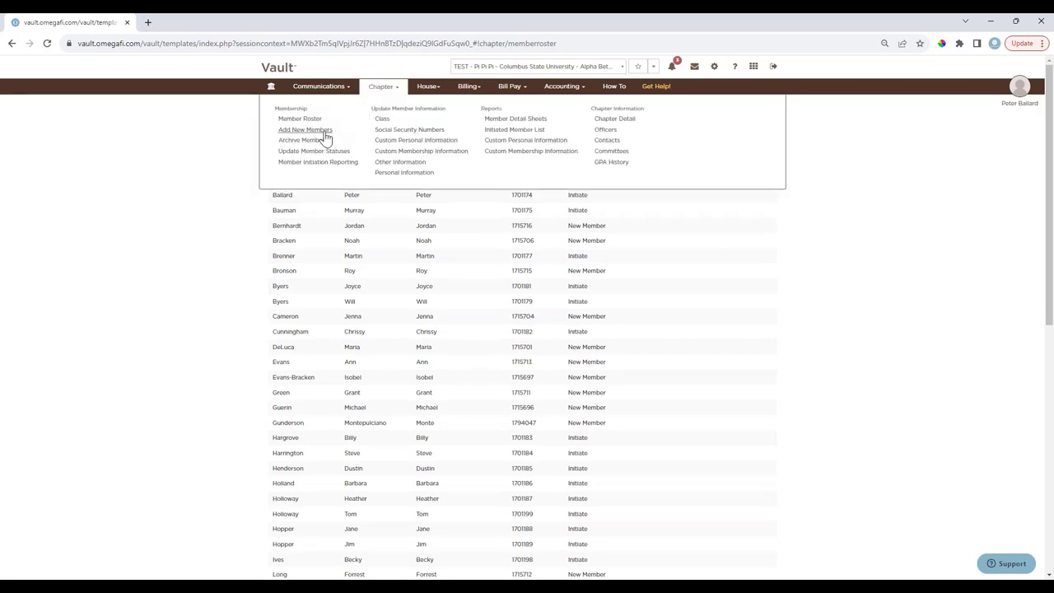
pyautogui.click(323, 132)
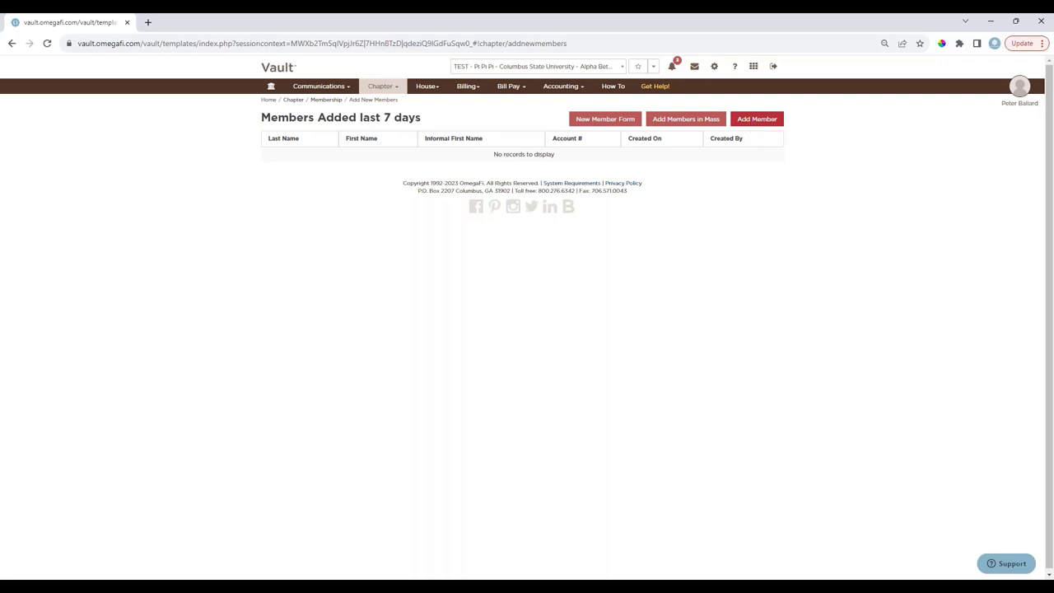
# View the Archive Members page and go on to the Update Member Statuses page
pyautogui.click(377, 90)
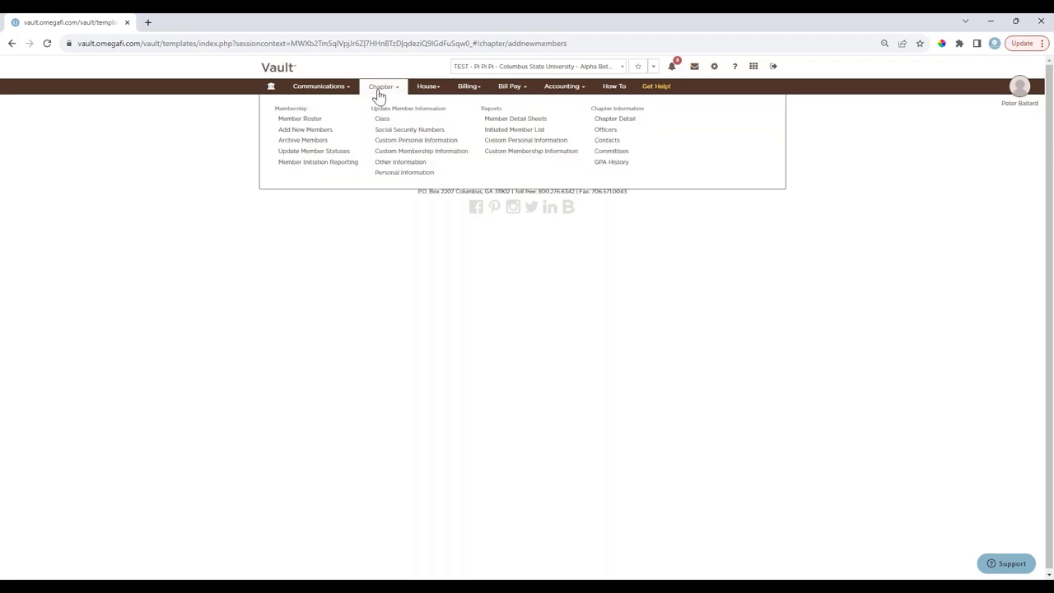
pyautogui.click(303, 140)
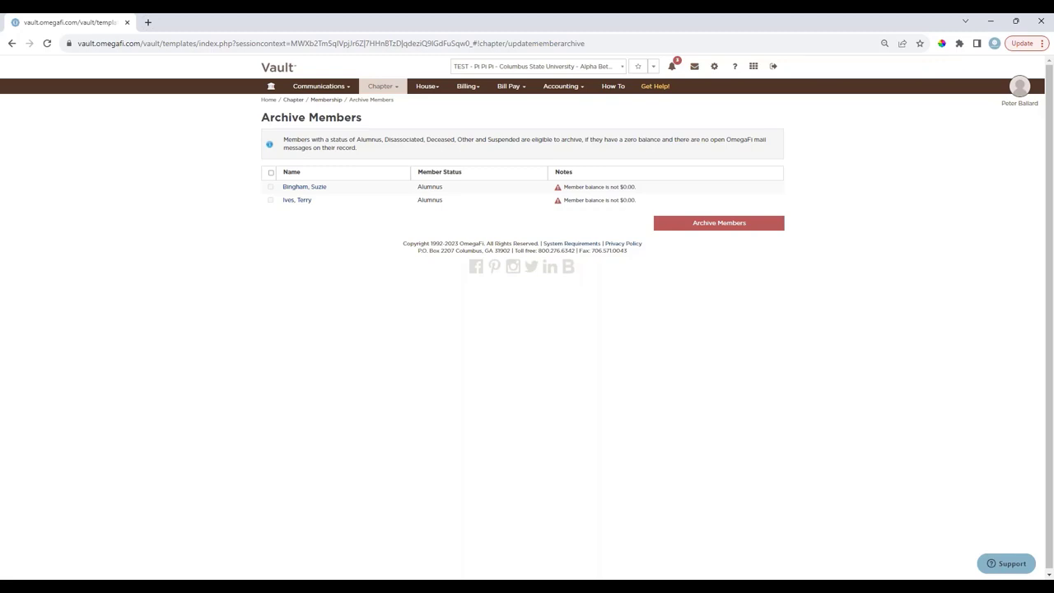
pyautogui.click(381, 85)
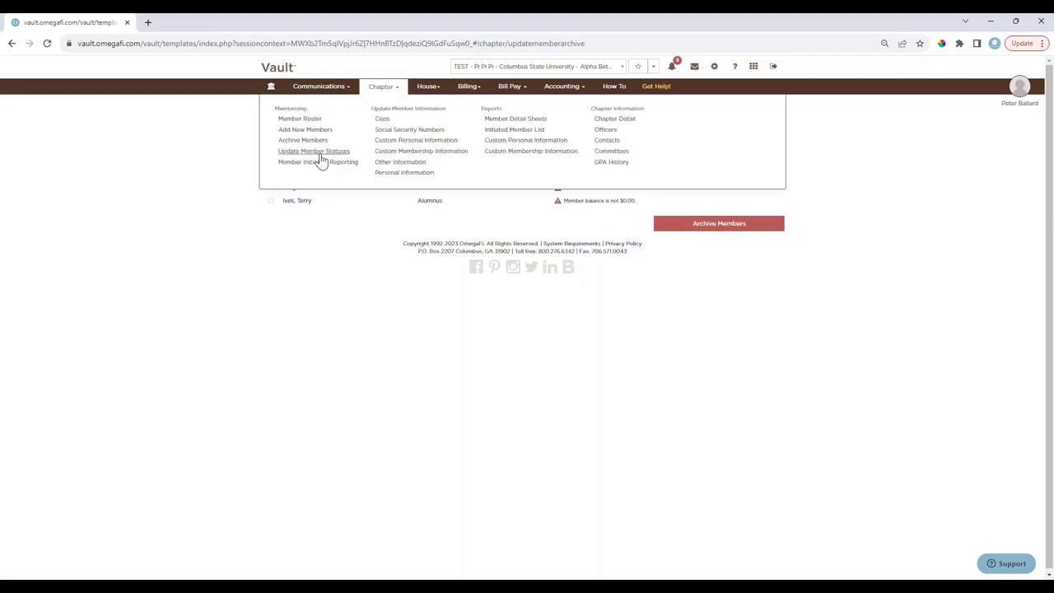
pyautogui.click(314, 152)
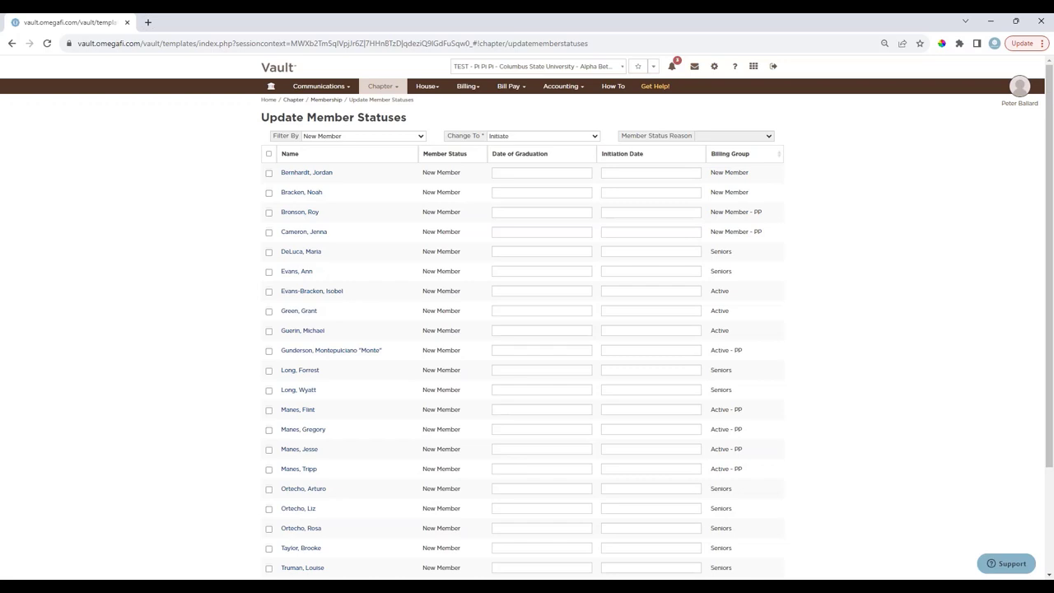
# Mark the first two new members to examine the Change To status choices, and clear both selections
pyautogui.click(269, 192)
pyautogui.click(269, 173)
pyautogui.click(510, 138)
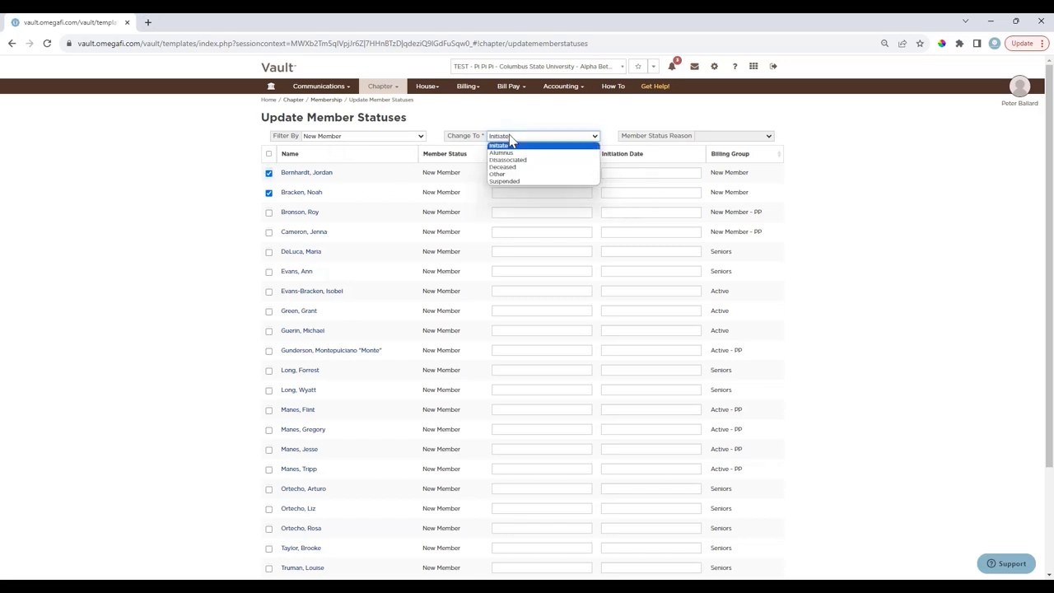
pyautogui.click(528, 131)
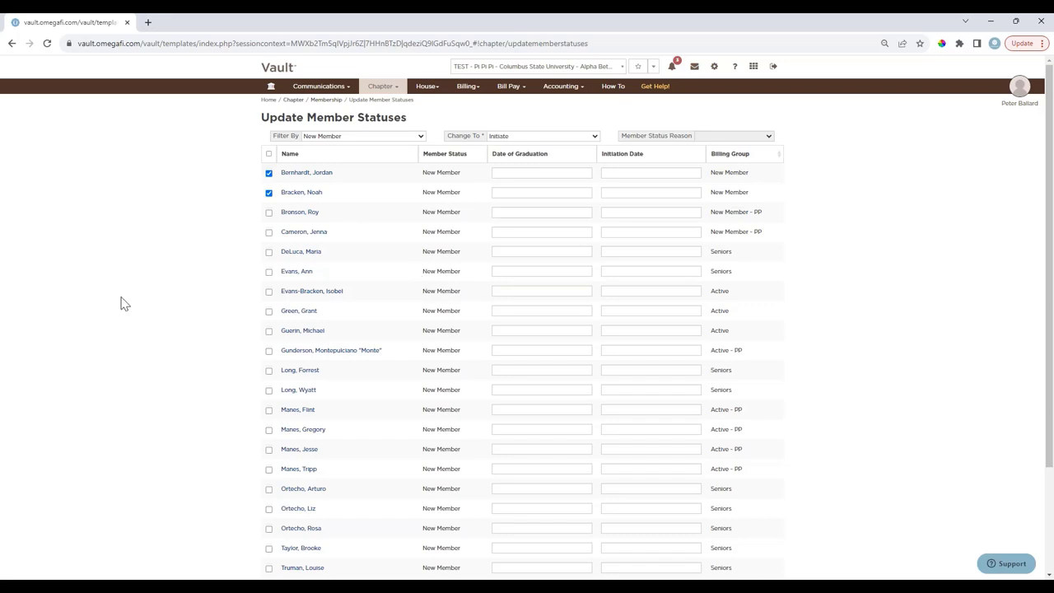
pyautogui.click(268, 174)
pyautogui.click(268, 192)
pyautogui.scroll(-3, 629, 251)
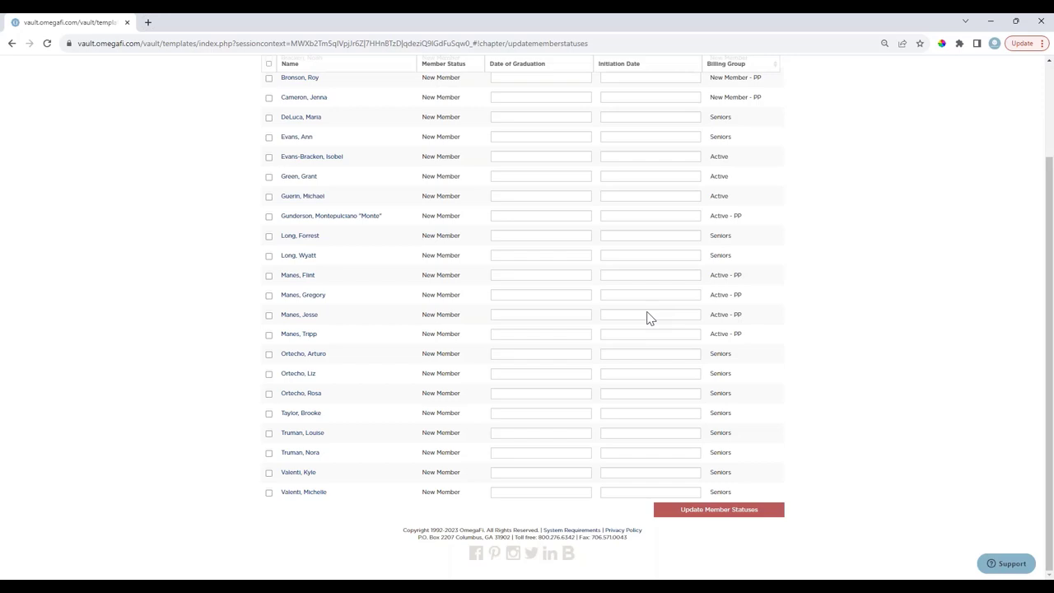
pyautogui.scroll(3, 390, 427)
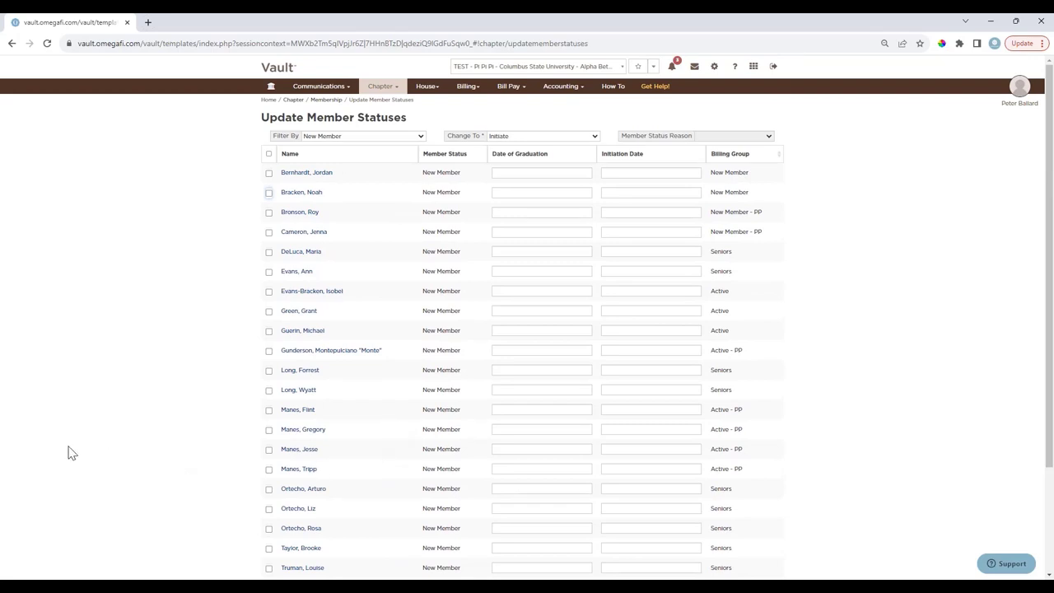
# View the Member Initiation Reporting page and bring the list of Chapter pages back up
pyautogui.click(393, 91)
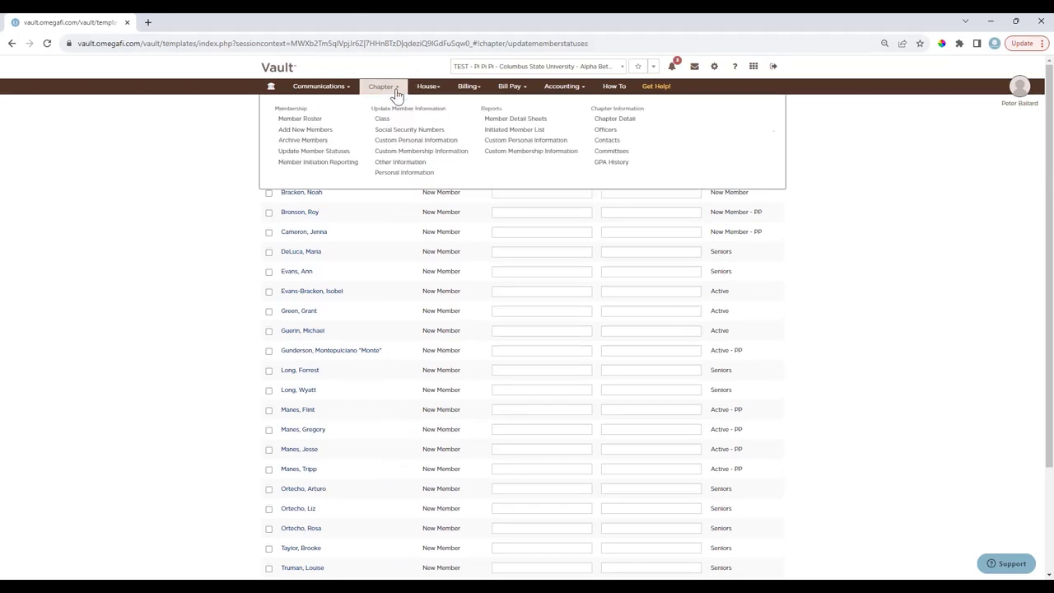
pyautogui.click(330, 169)
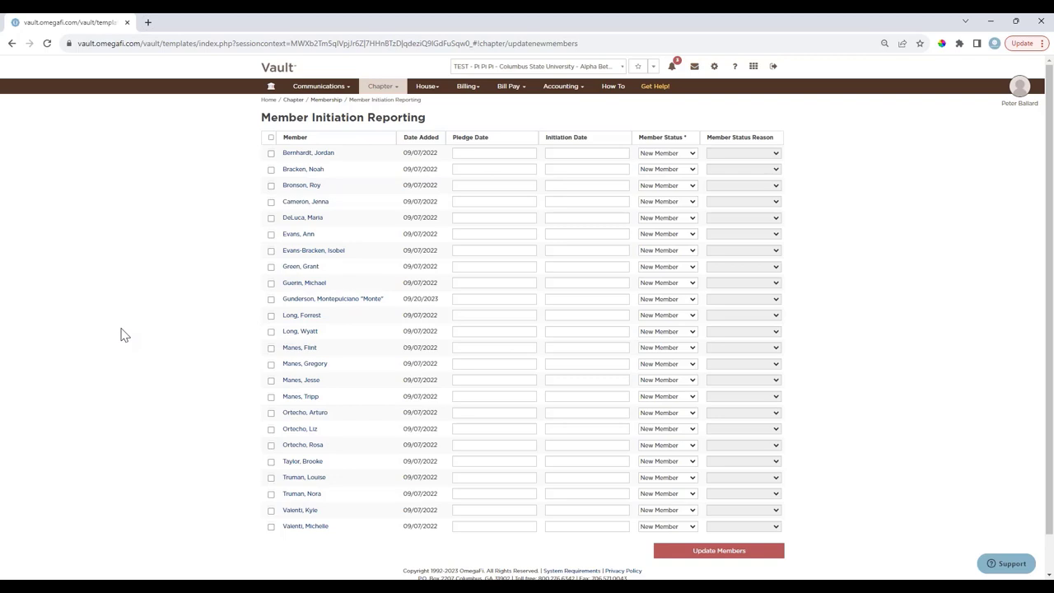
pyautogui.click(379, 87)
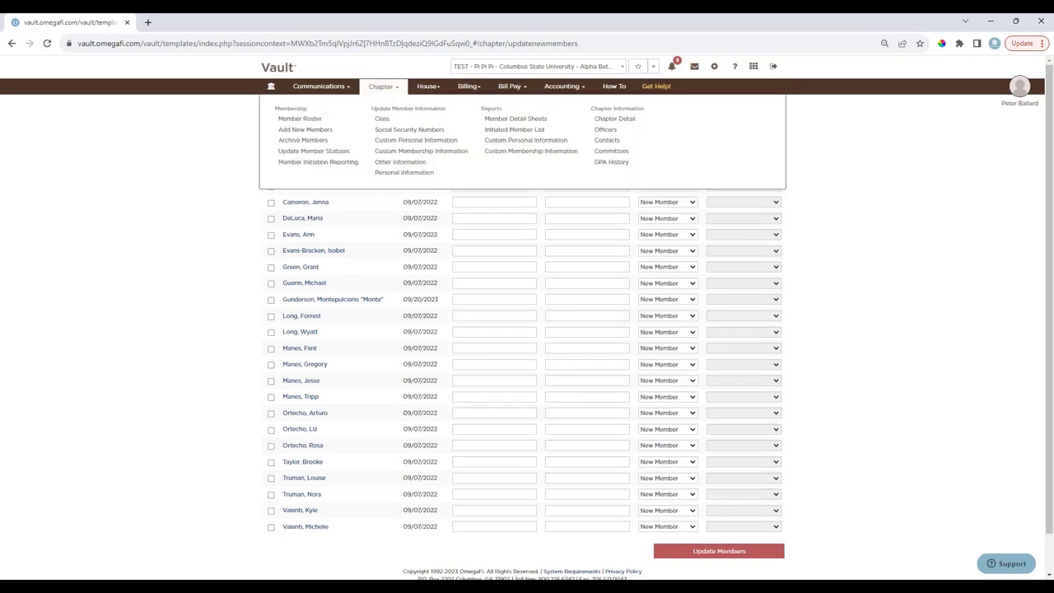
# View the Chapter Detail page and go on to the chapter's Officers page
pyautogui.click(626, 122)
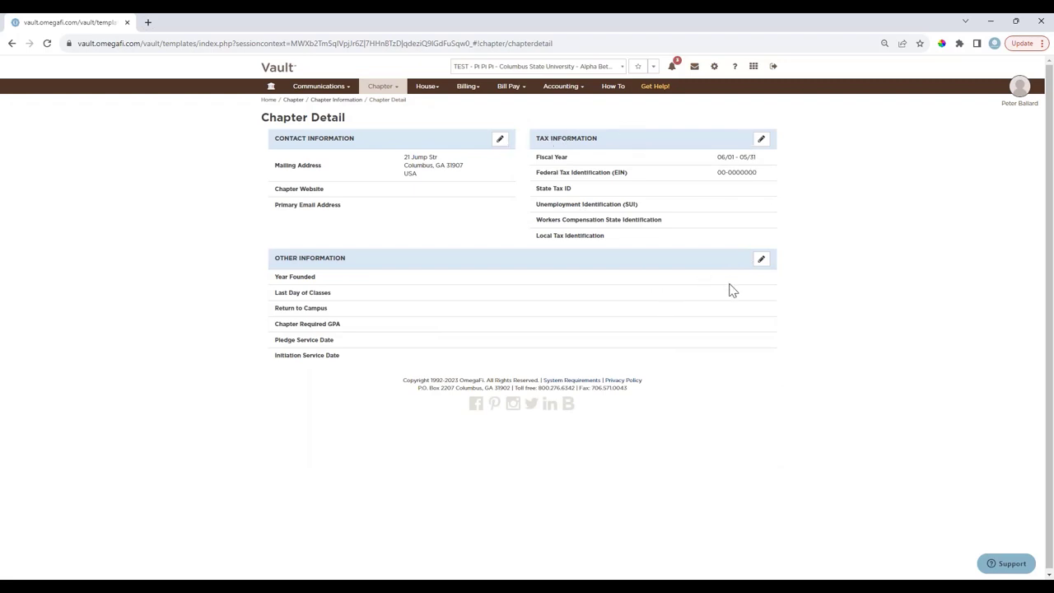
pyautogui.click(384, 89)
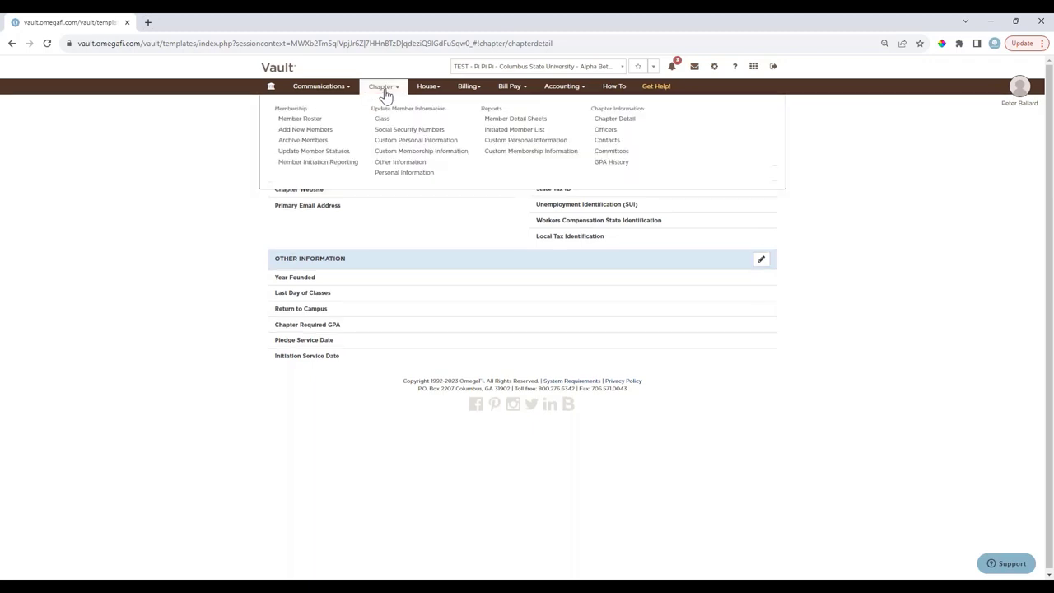
pyautogui.click(607, 132)
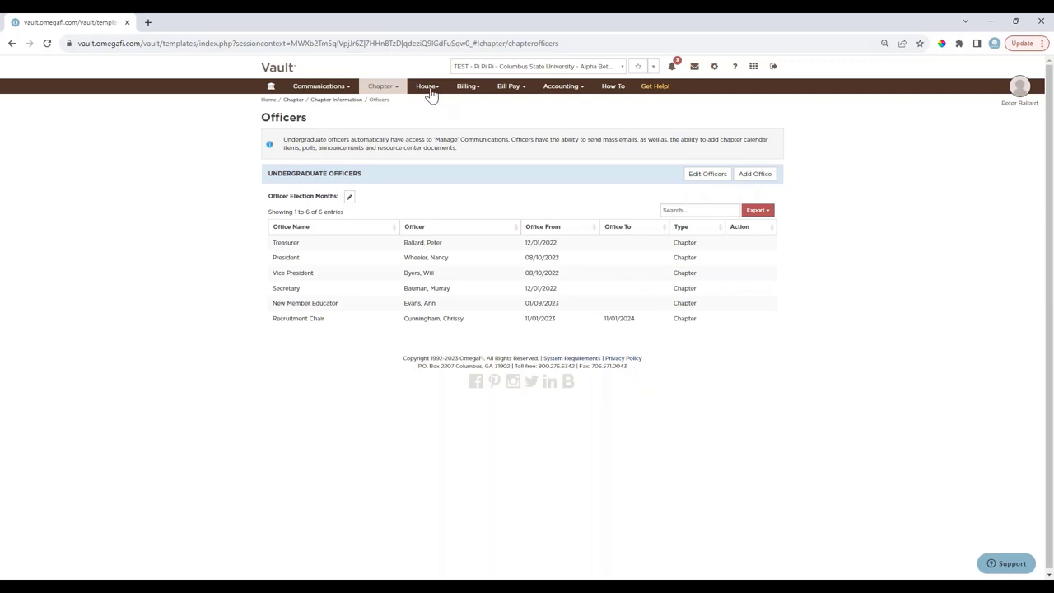
# View the House Detail page and go on to the Contract Management page
pyautogui.moveTo(431, 96)
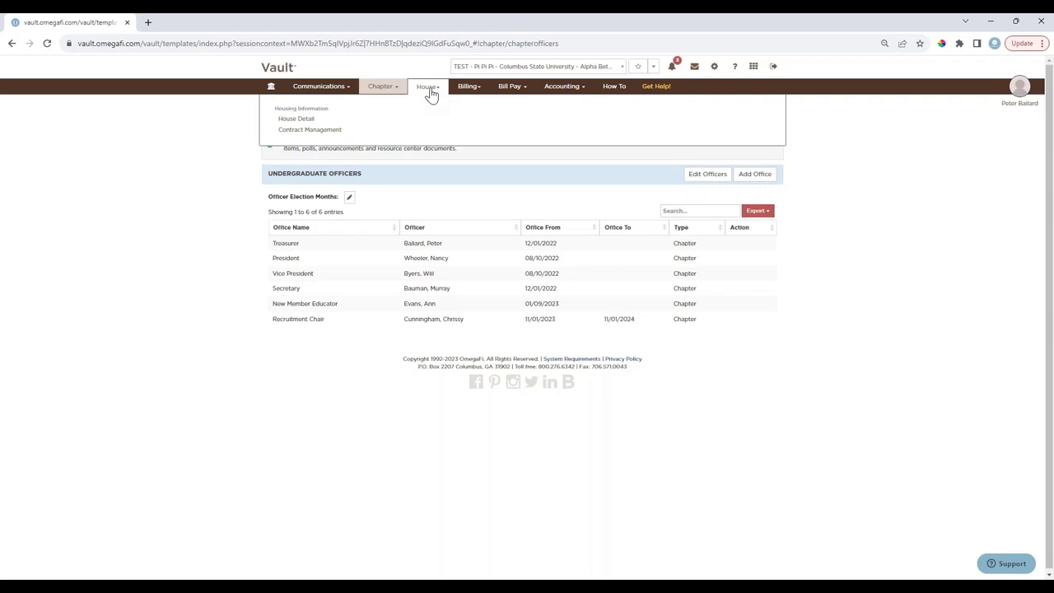
pyautogui.click(308, 127)
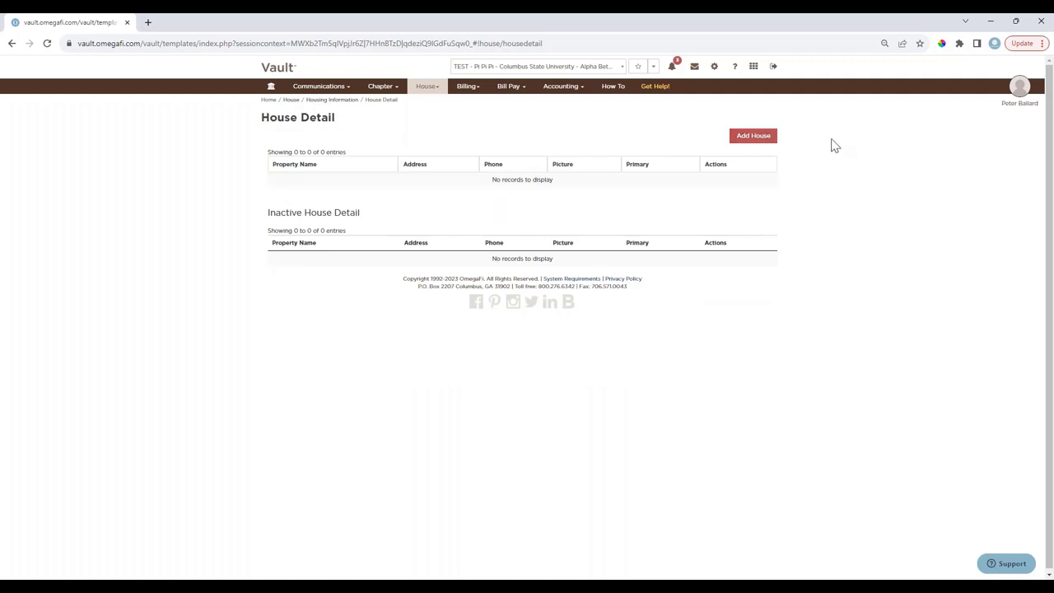
pyautogui.click(767, 140)
pyautogui.click(426, 90)
pyautogui.click(378, 89)
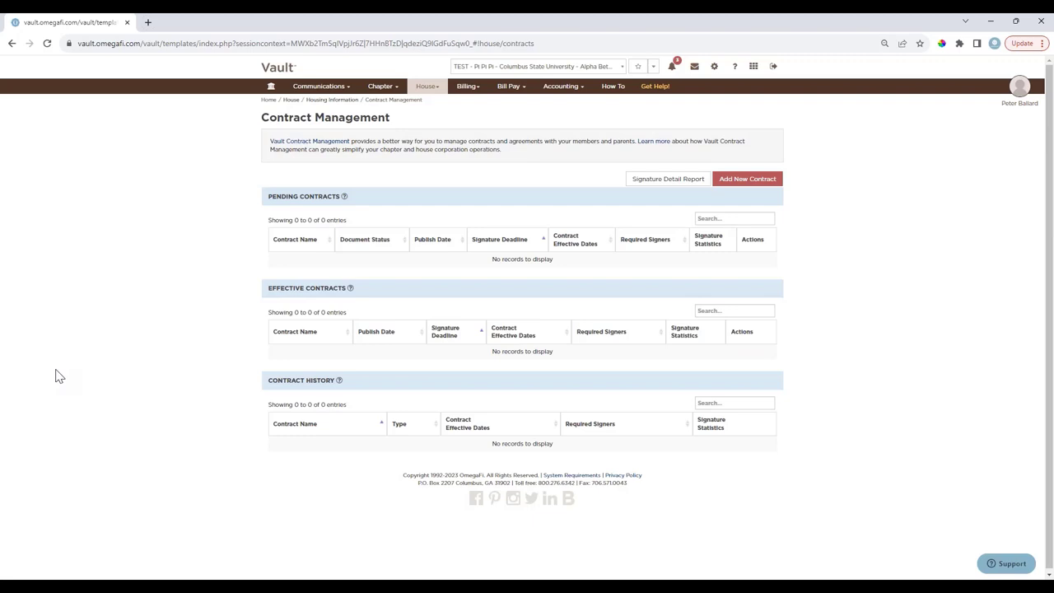
# View the Member List by Billing Group and go on to the Update Billing Groups page
pyautogui.click(466, 86)
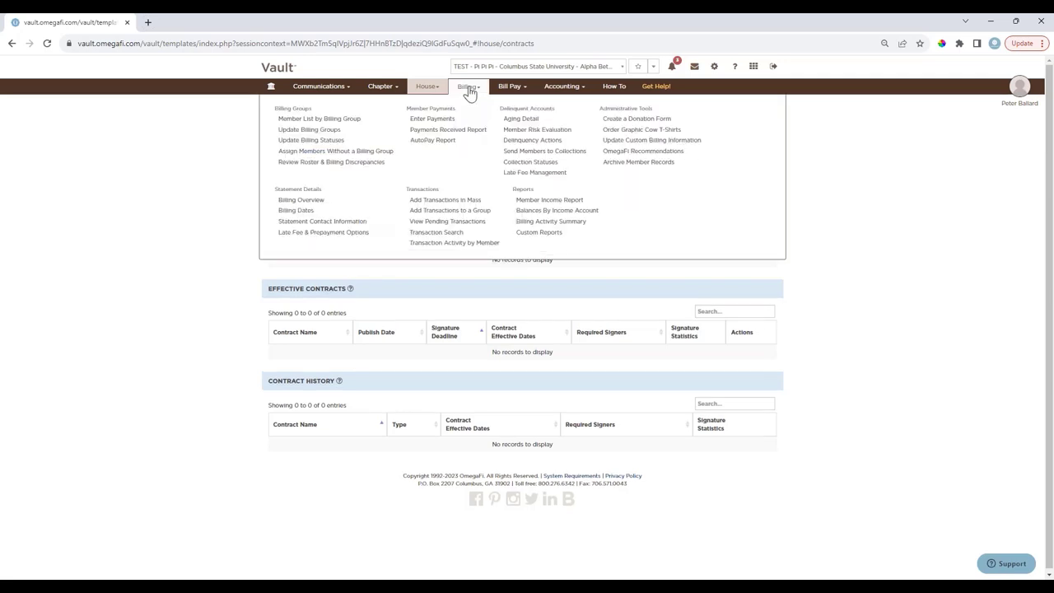
pyautogui.click(319, 119)
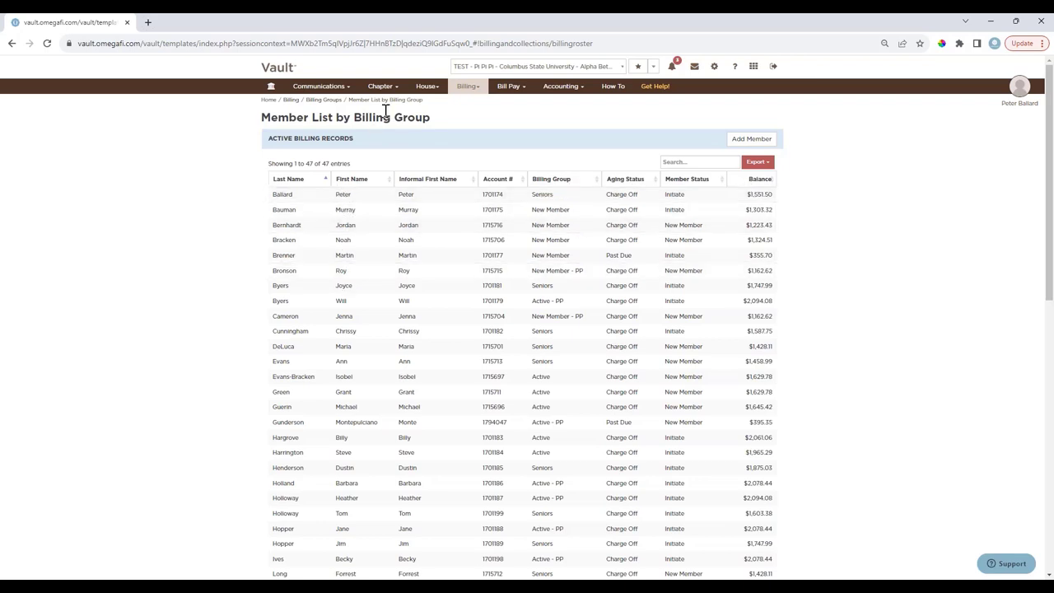
pyautogui.click(463, 89)
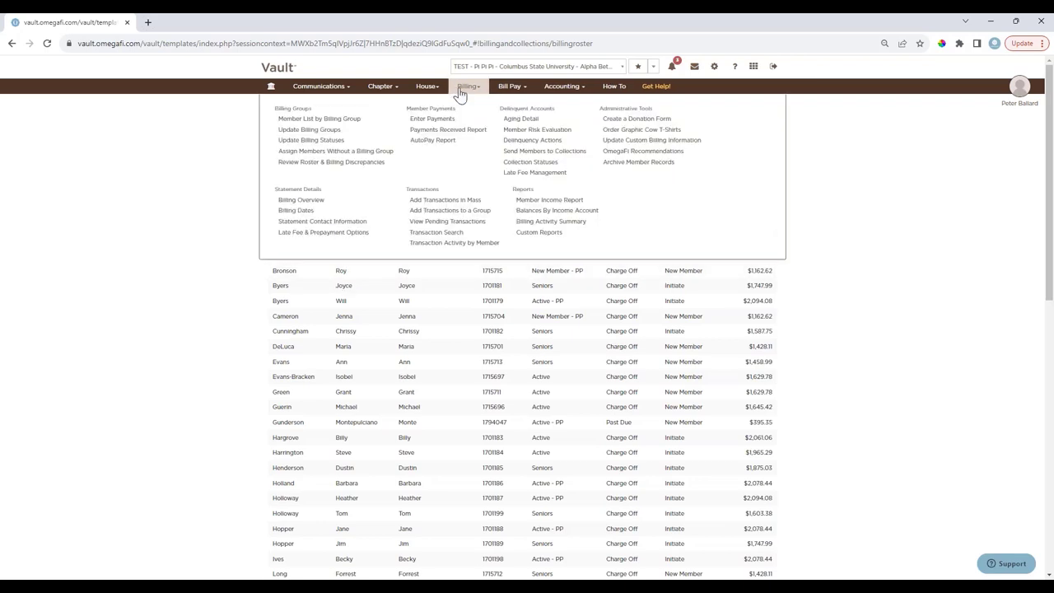
pyautogui.click(311, 130)
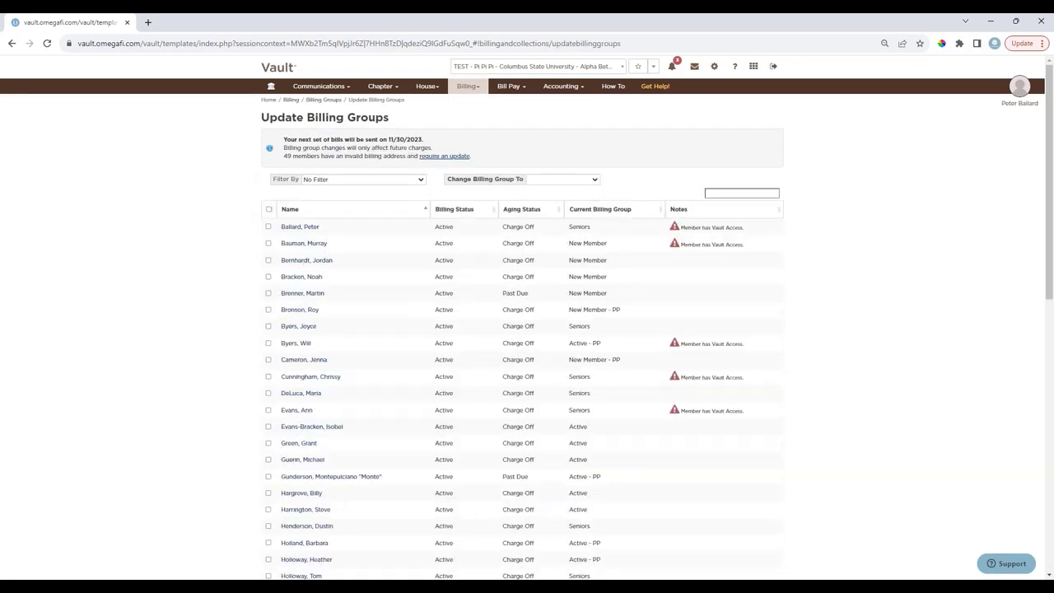
# Filter the billing group list to Active members and examine the Change Billing Group To choices without picking one
pyautogui.click(377, 179)
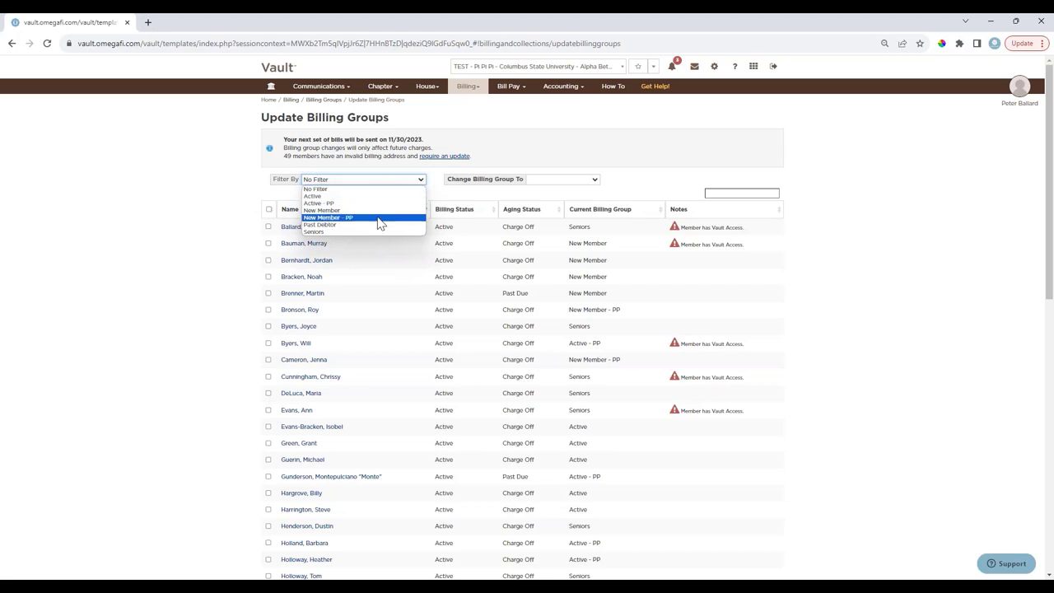
pyautogui.click(380, 198)
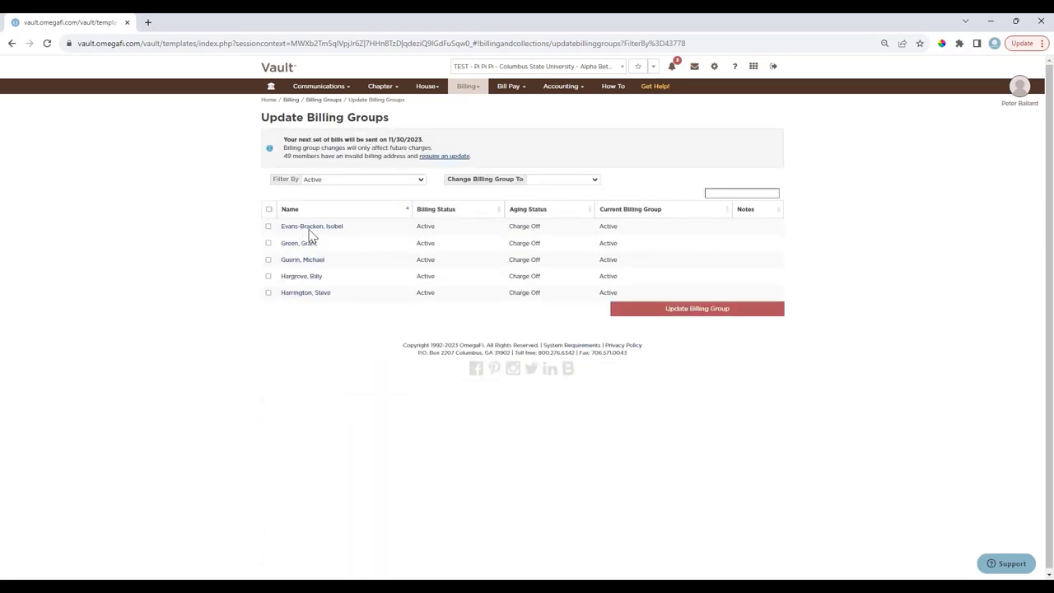
pyautogui.click(418, 183)
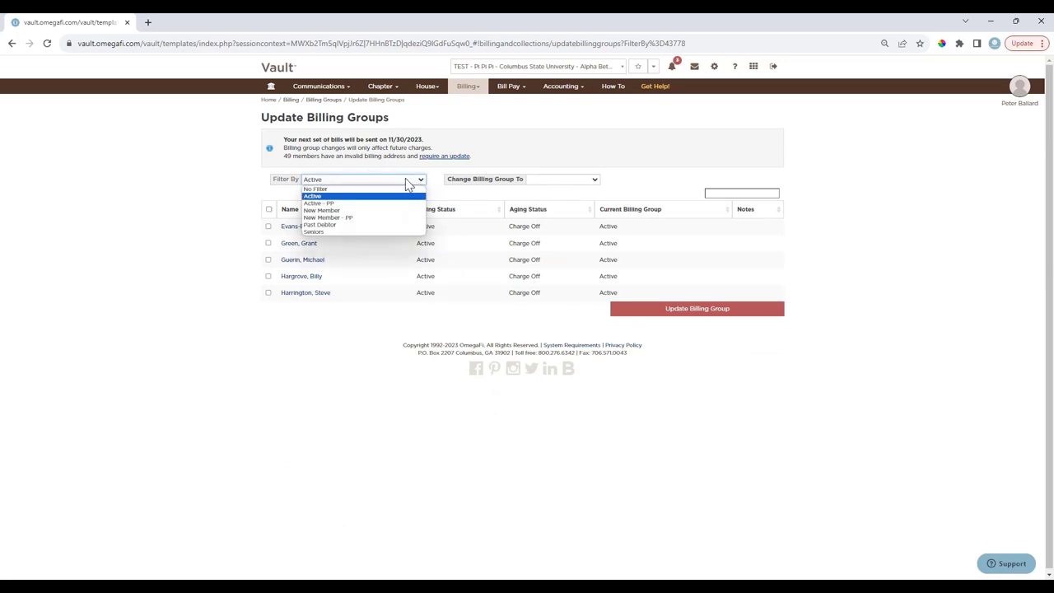
pyautogui.click(407, 183)
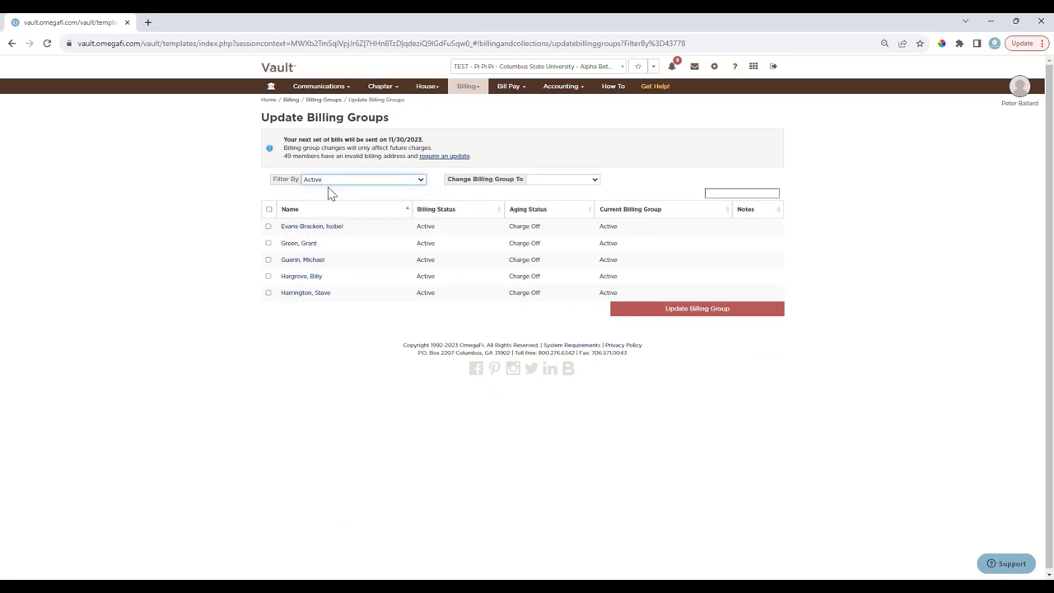
pyautogui.click(558, 181)
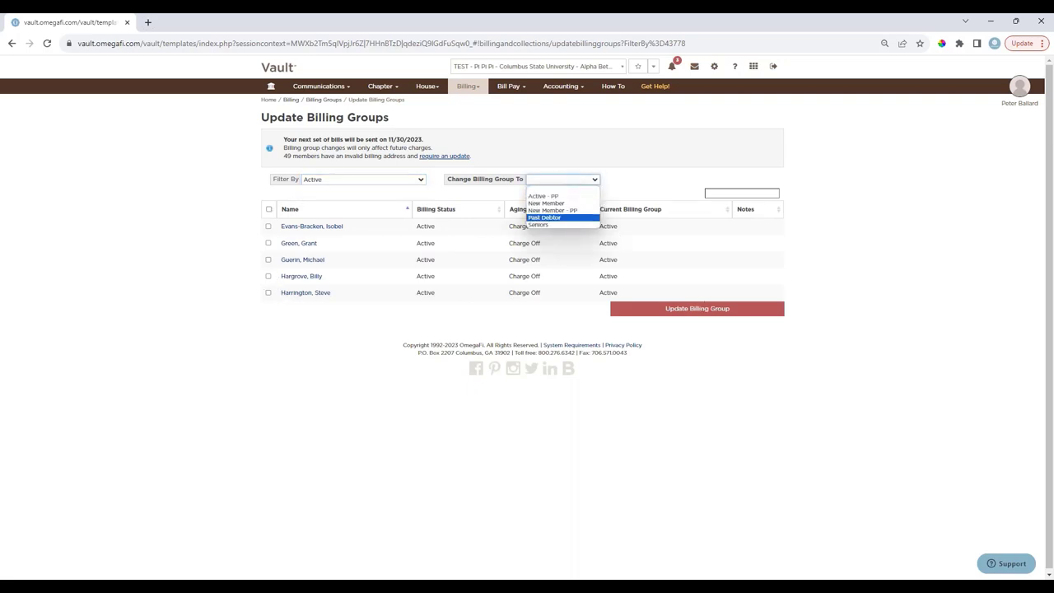
pyautogui.click(39, 284)
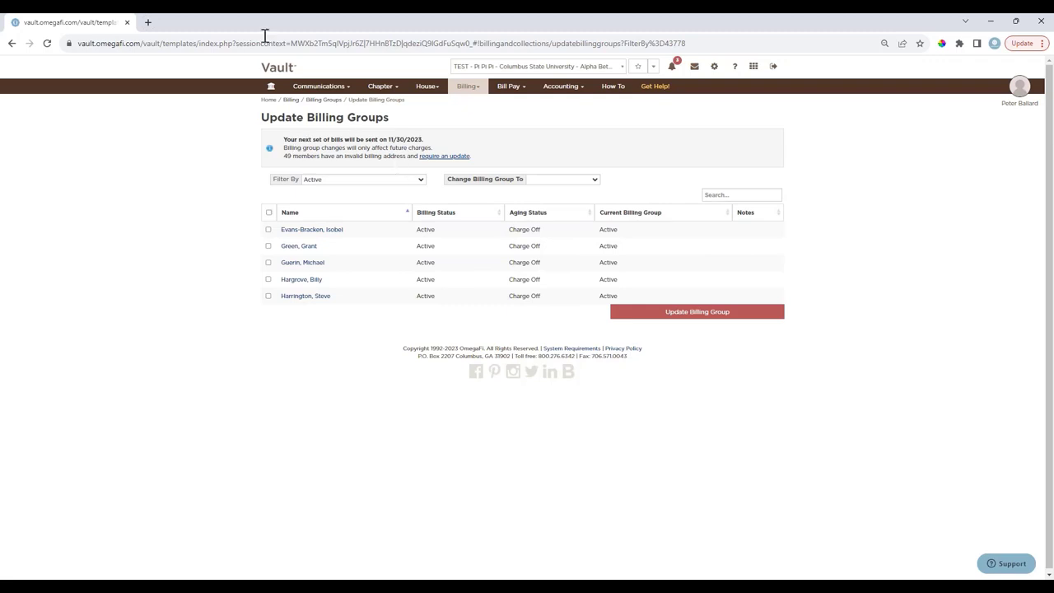
# View the Update Billing Statuses page and go on to the Assign Members Without a Billing Group page
pyautogui.click(468, 87)
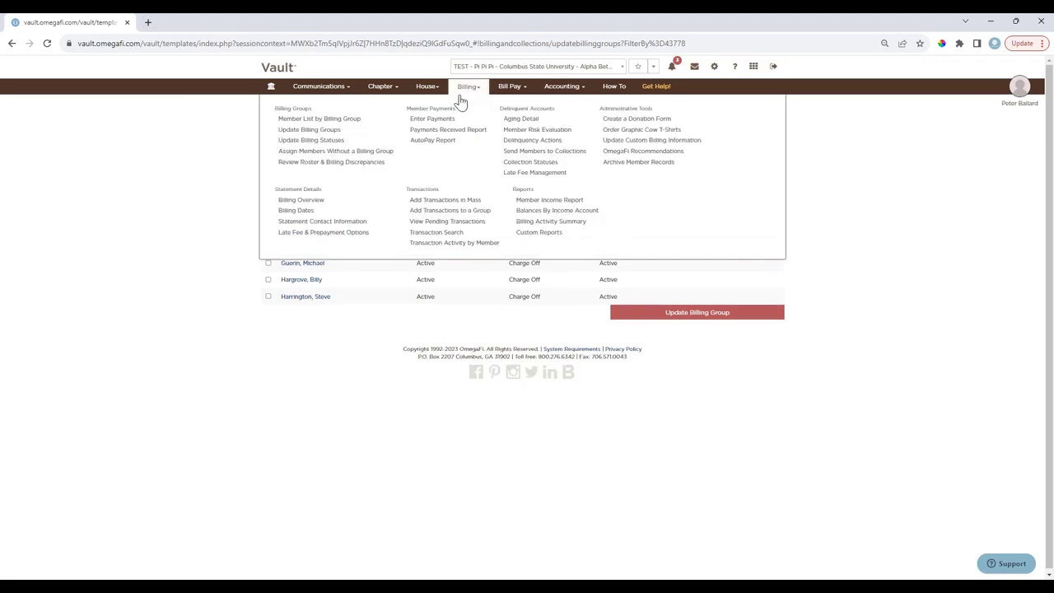
pyautogui.click(318, 141)
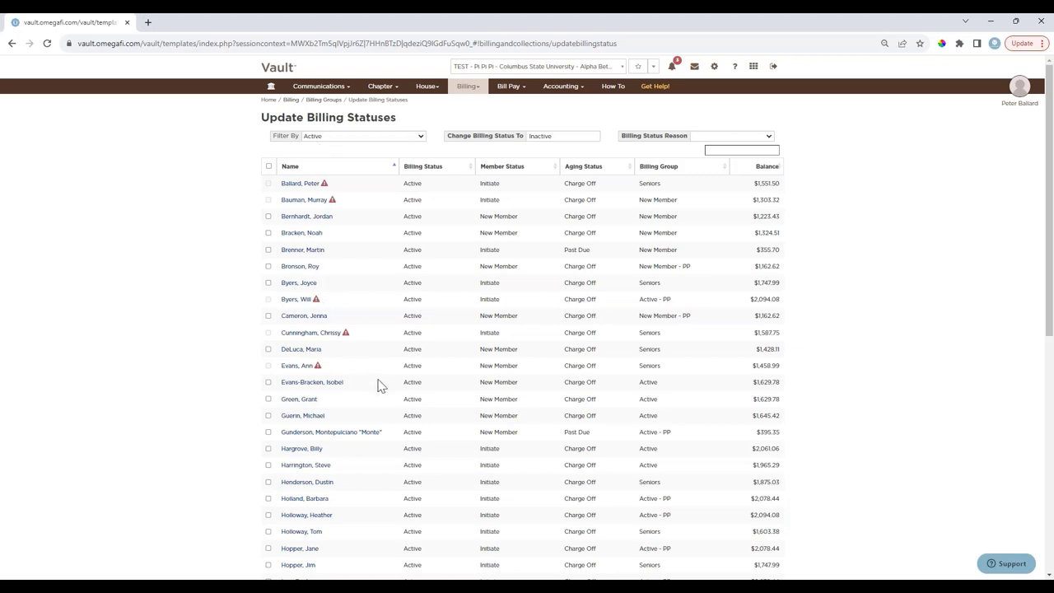
pyautogui.click(467, 86)
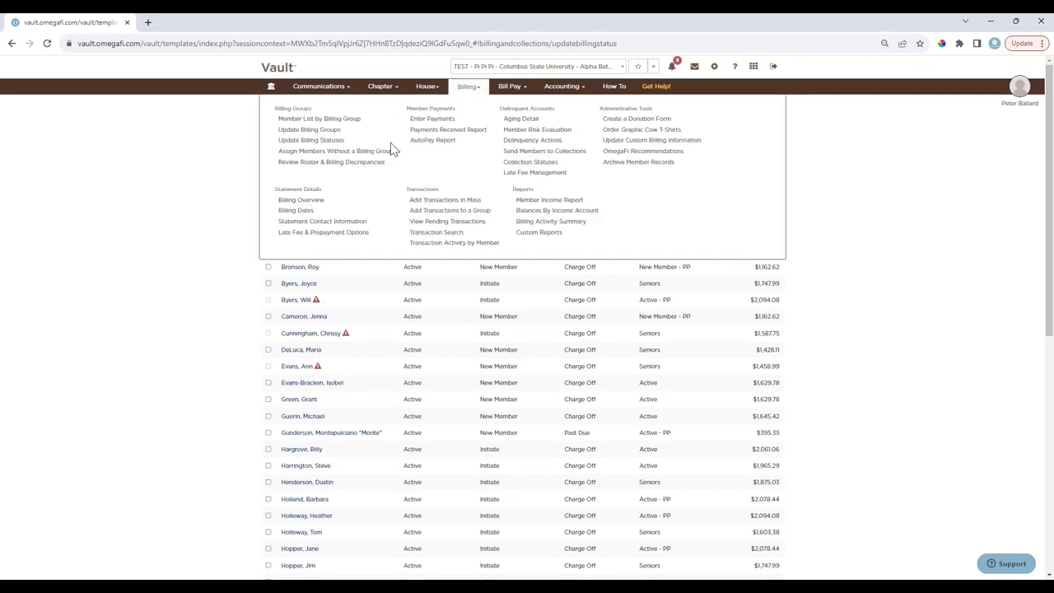
pyautogui.click(339, 152)
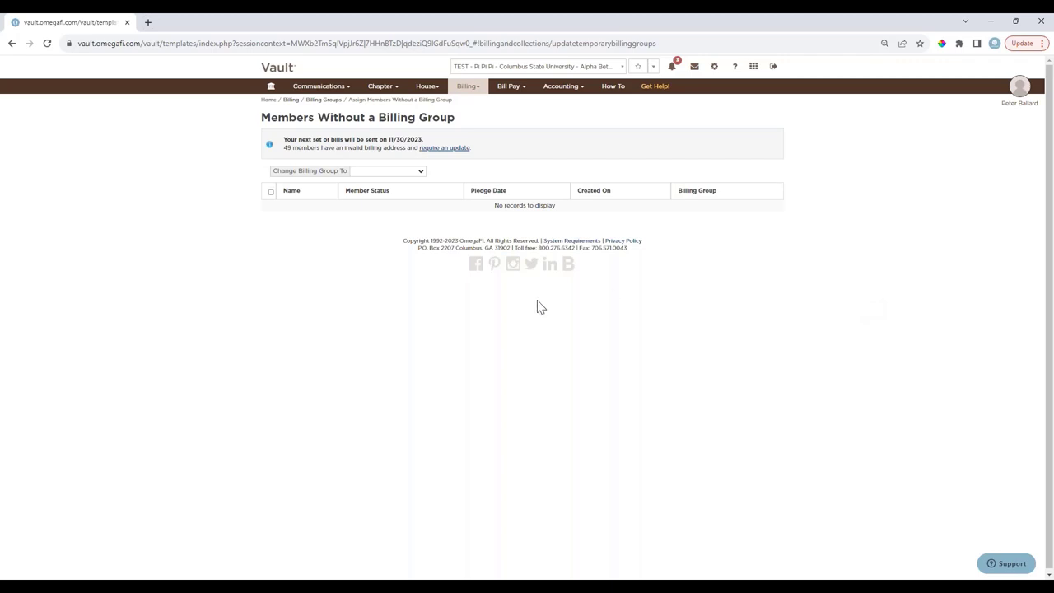
# View the Review Roster & Billing Discrepancies page and go on to the Billing Overview
pyautogui.click(477, 89)
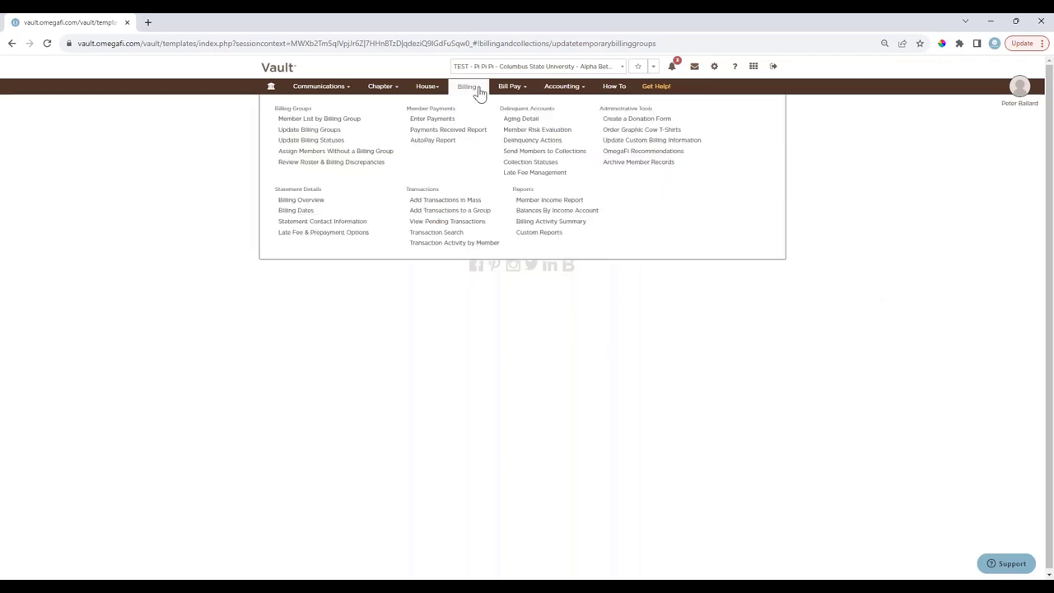
pyautogui.click(300, 164)
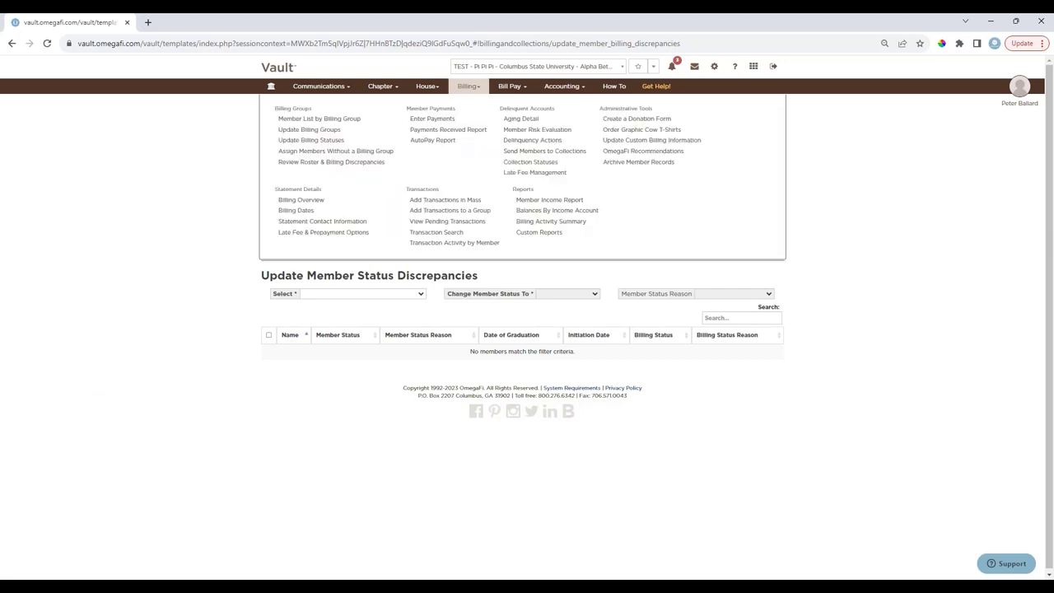
pyautogui.click(463, 86)
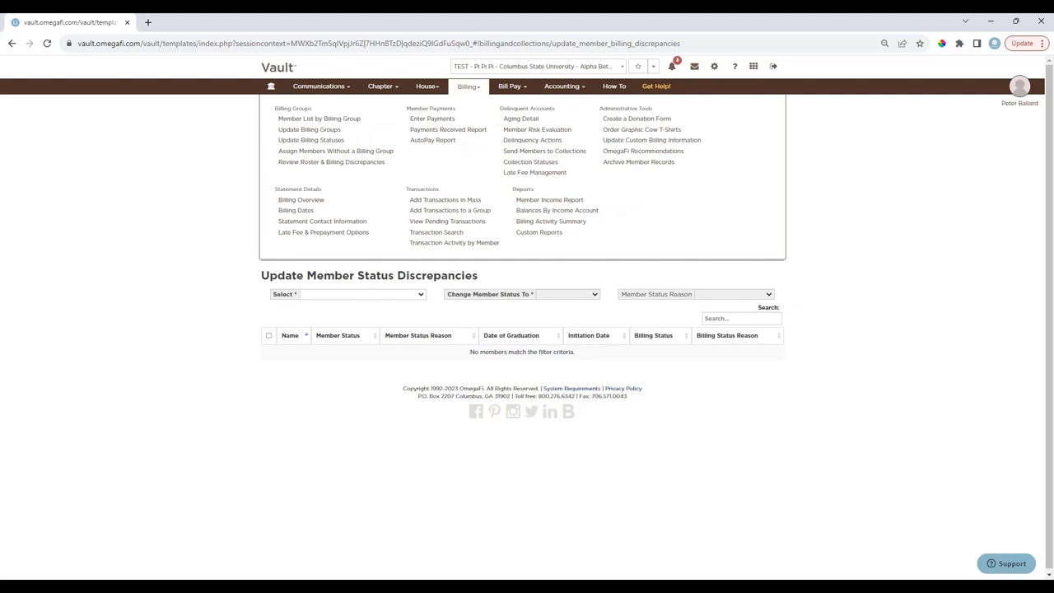
pyautogui.click(321, 205)
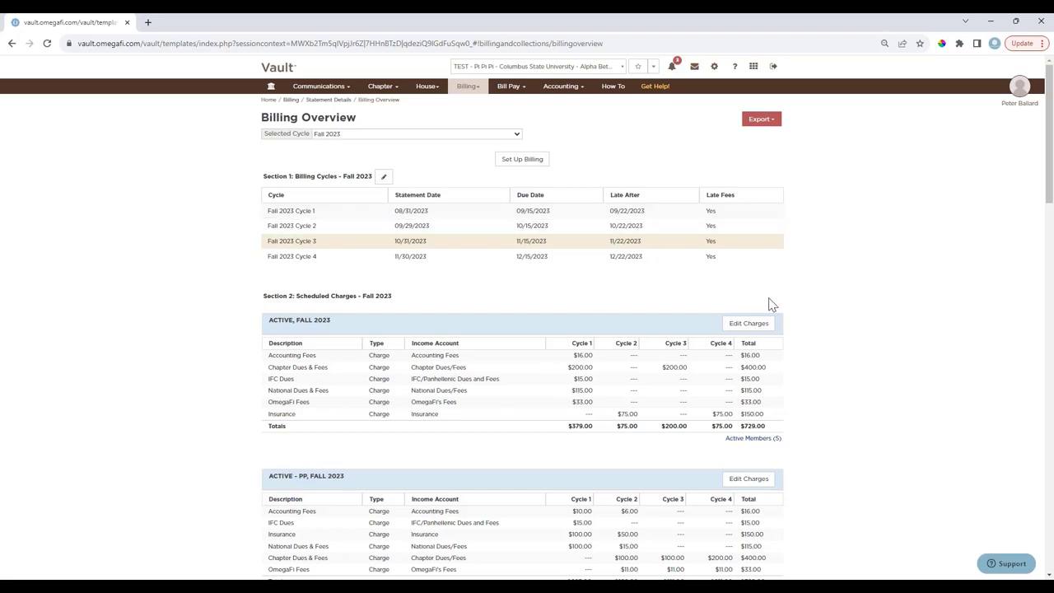
# Examine the Fall 2023 billing cycles and each billing group's scheduled charges in the Billing Overview
pyautogui.scroll(-1, 393, 289)
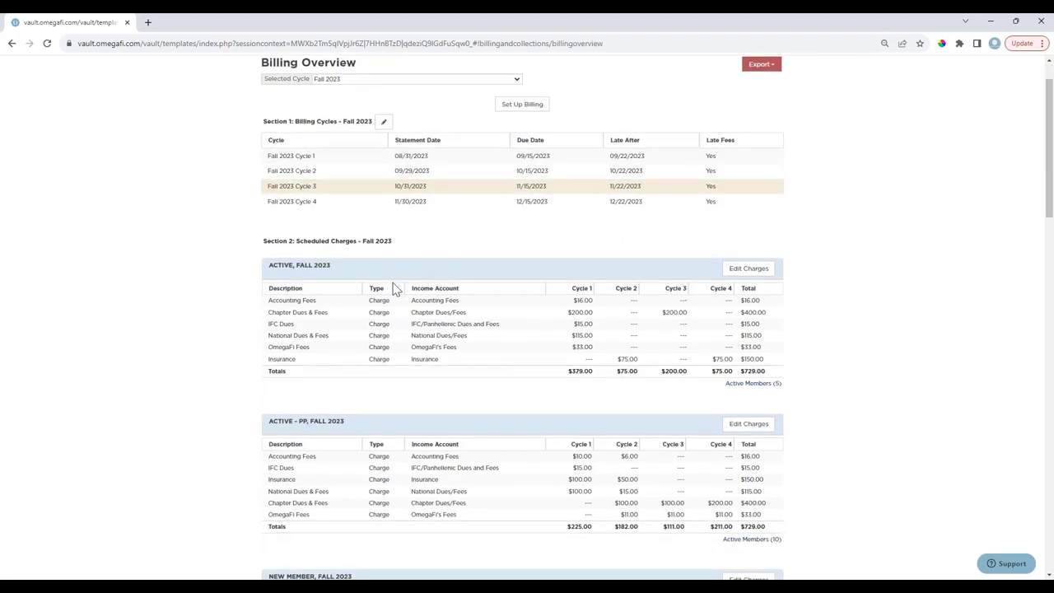
pyautogui.scroll(-1, 340, 412)
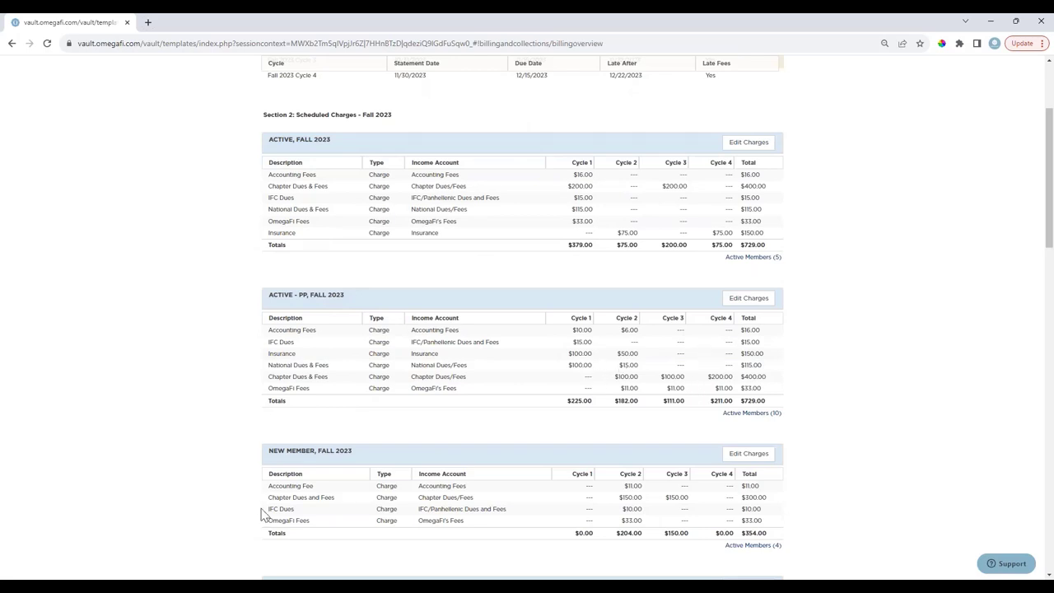
pyautogui.scroll(2, 544, 346)
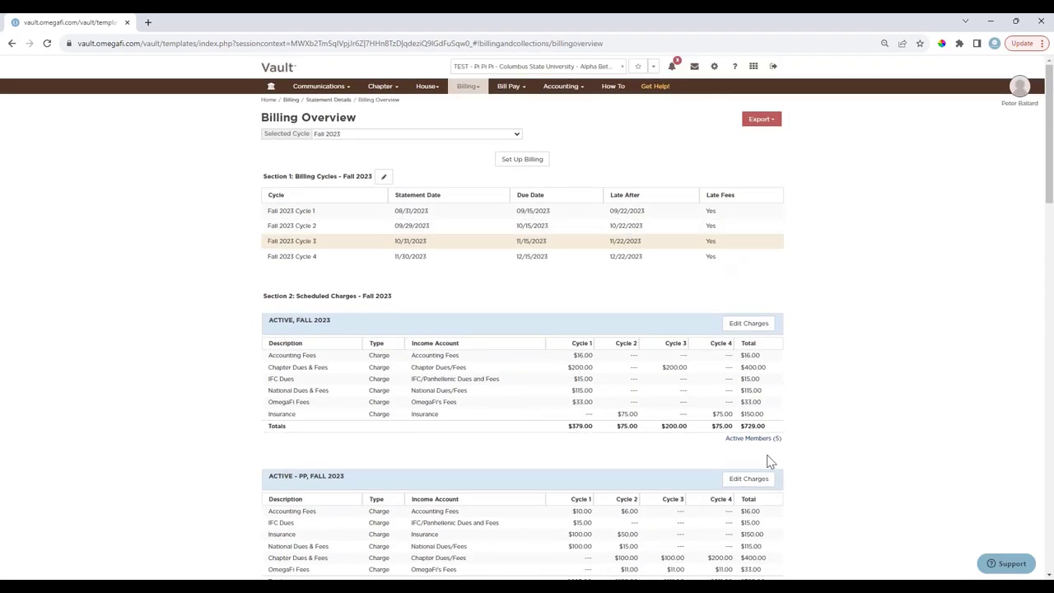
pyautogui.scroll(-1, 766, 442)
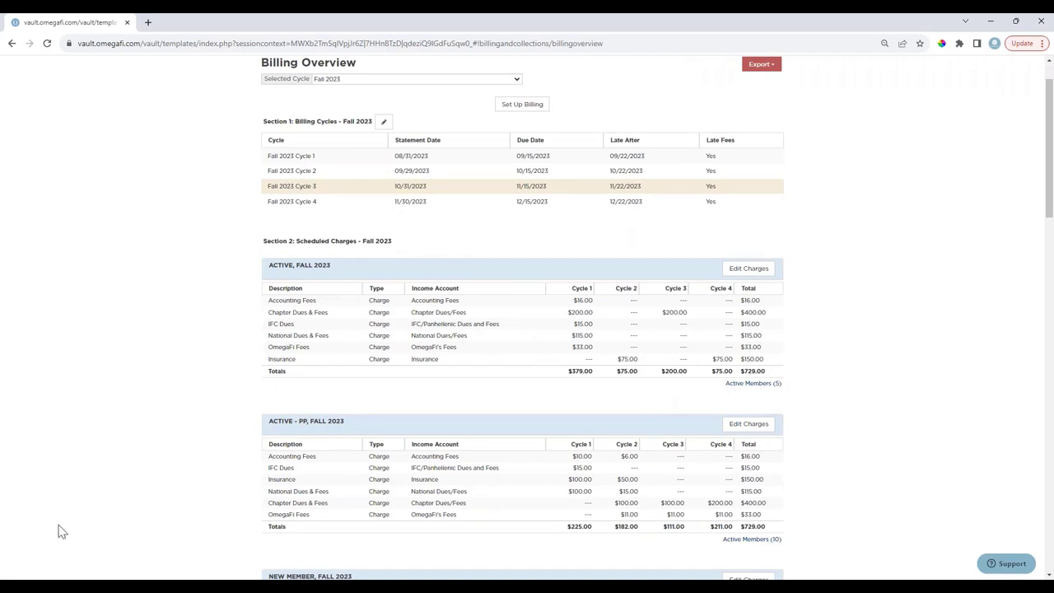
pyautogui.scroll(1, 62, 531)
# View the Billing Dates page and go on to the Statement Contact Information page
pyautogui.click(467, 87)
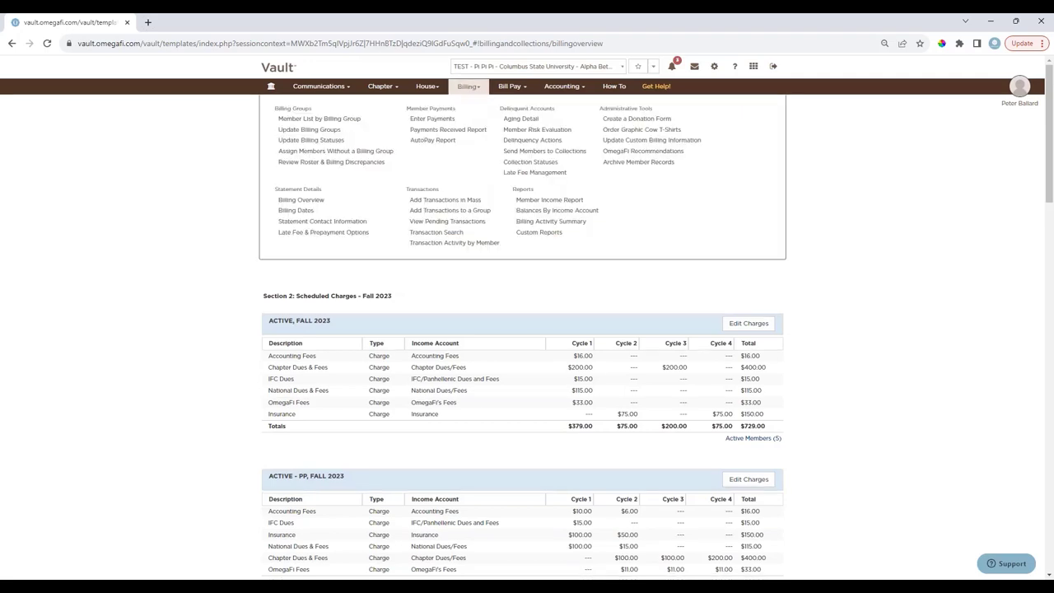
pyautogui.click(306, 212)
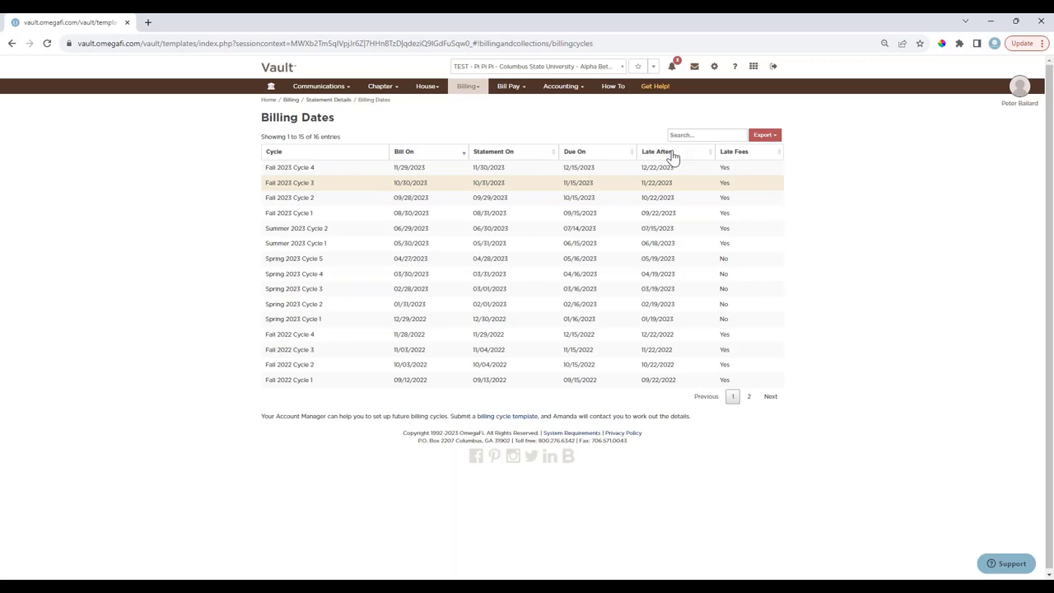
pyautogui.click(473, 90)
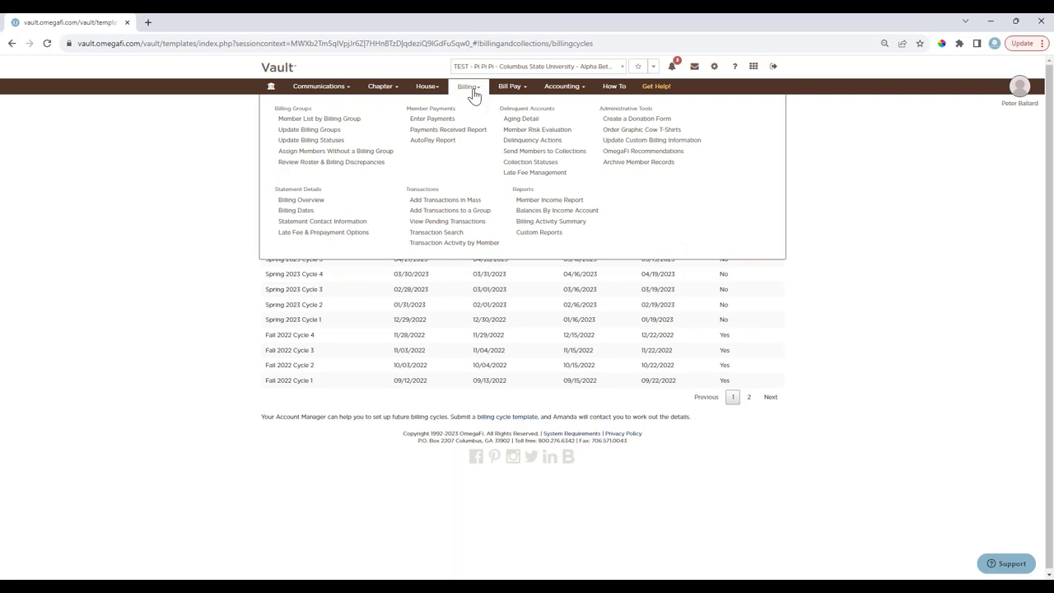
pyautogui.click(325, 224)
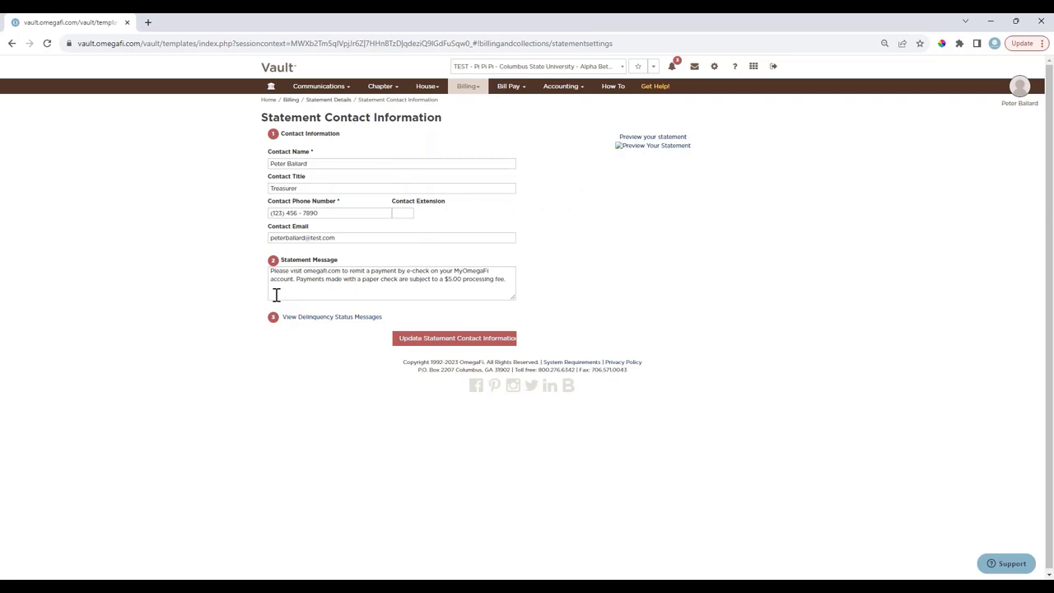
# Read the delinquency status messages used on member statements, close them, and bring the list of Billing pages back up
pyautogui.click(341, 321)
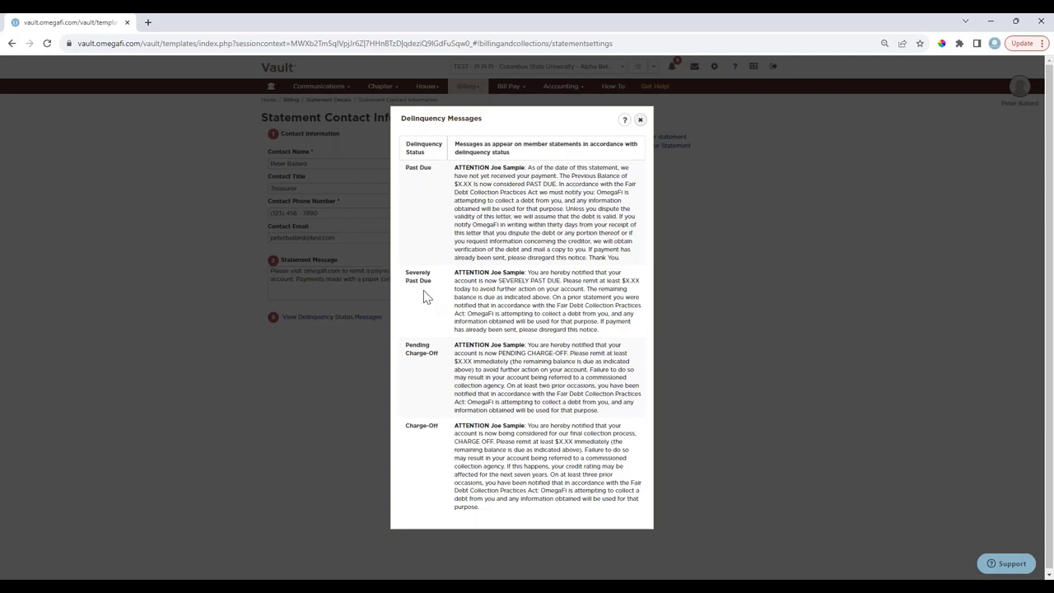
pyautogui.click(641, 120)
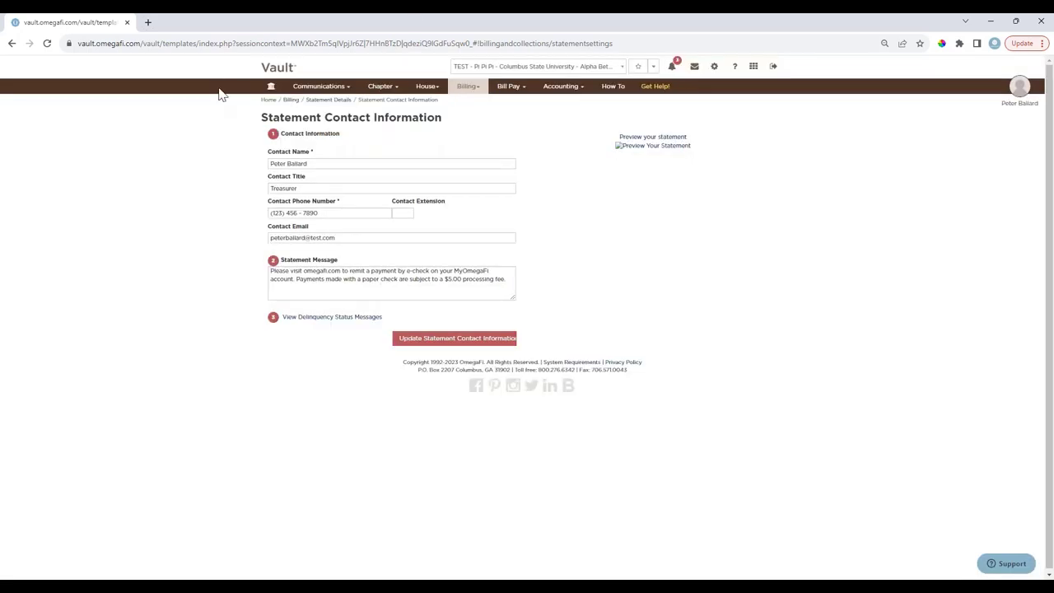
pyautogui.click(468, 86)
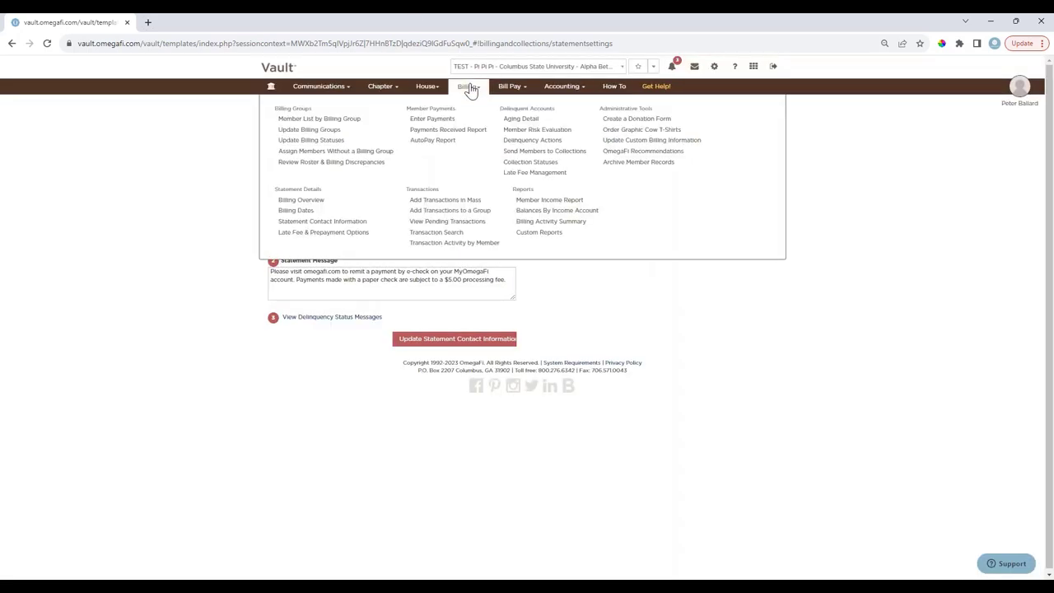
# View the Late Fee & Prepayment Options page and go on to the Enter Payments page
pyautogui.click(333, 235)
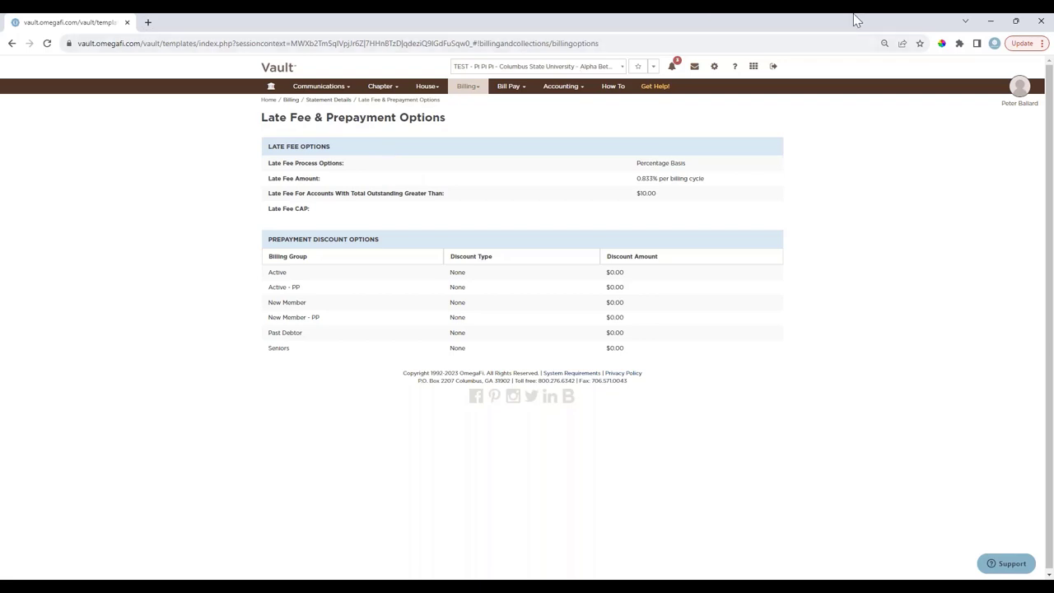
pyautogui.click(476, 92)
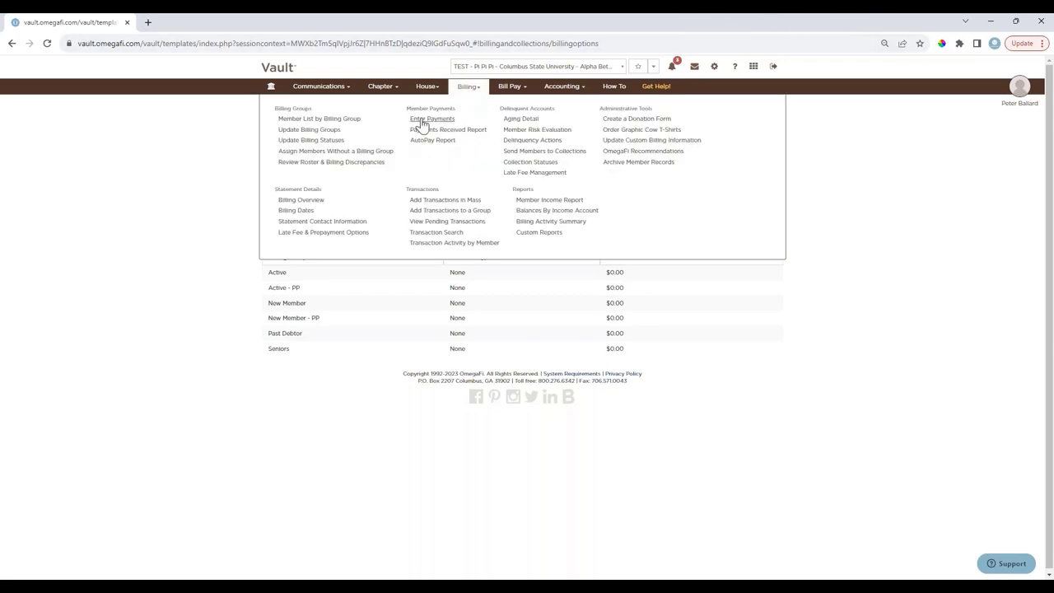
pyautogui.click(421, 120)
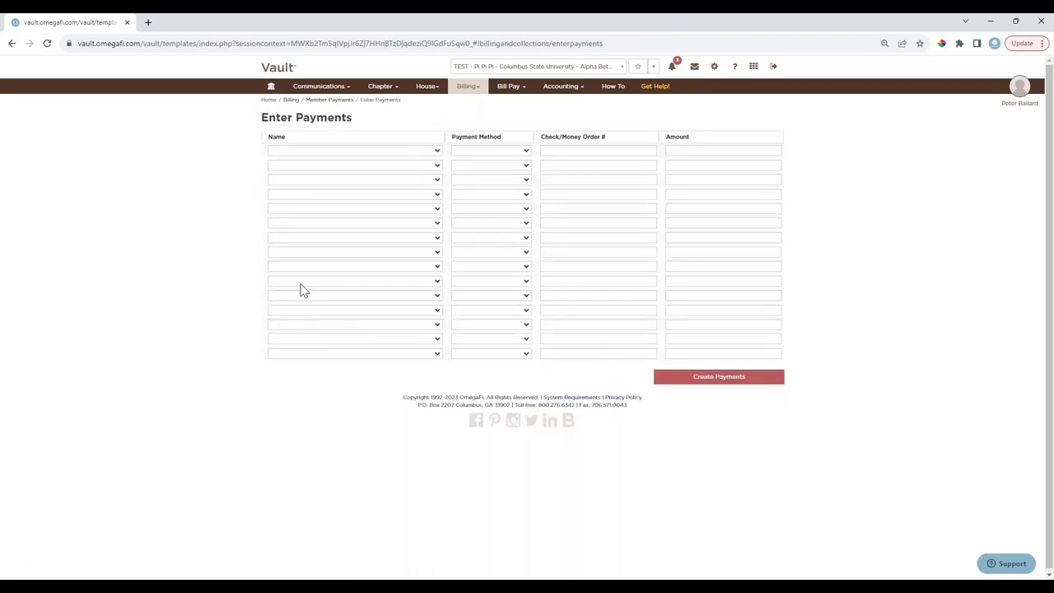
# Fill in the first payment row with a member's name and Check as the payment method
pyautogui.click(338, 152)
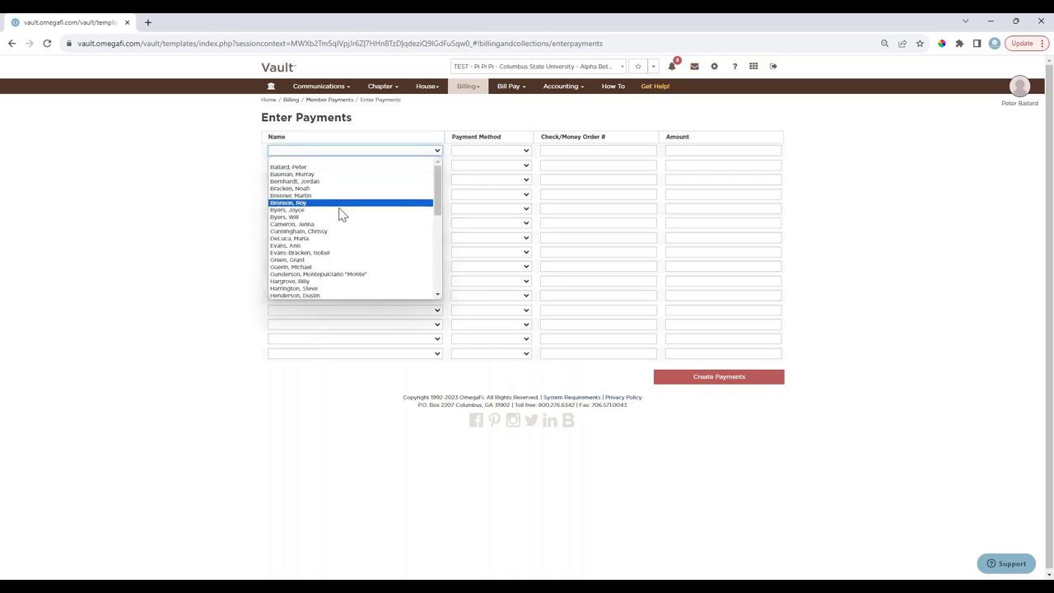
pyautogui.click(340, 224)
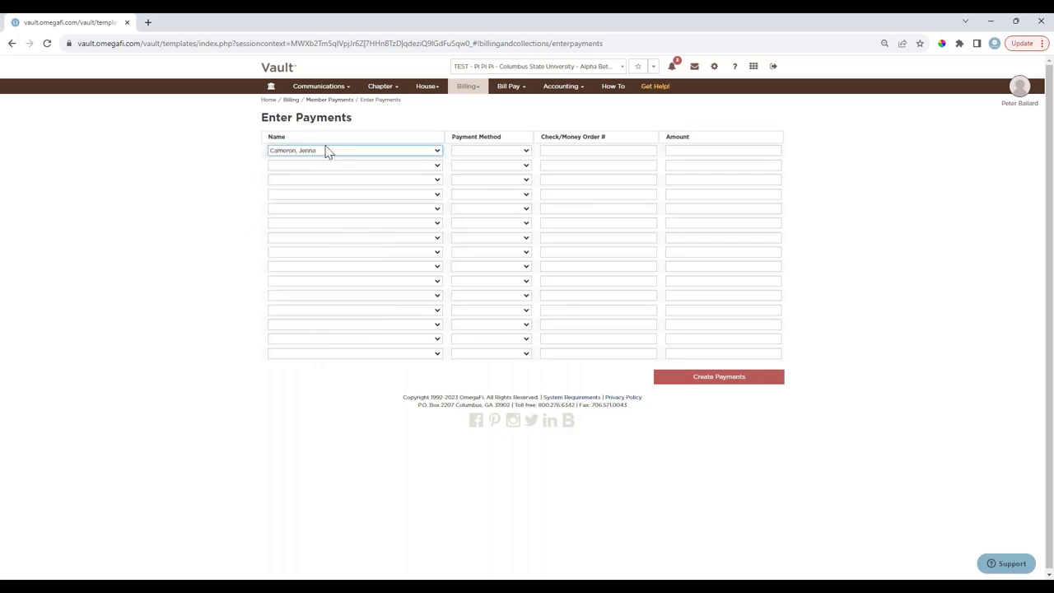
pyautogui.click(487, 151)
pyautogui.press('Escape')
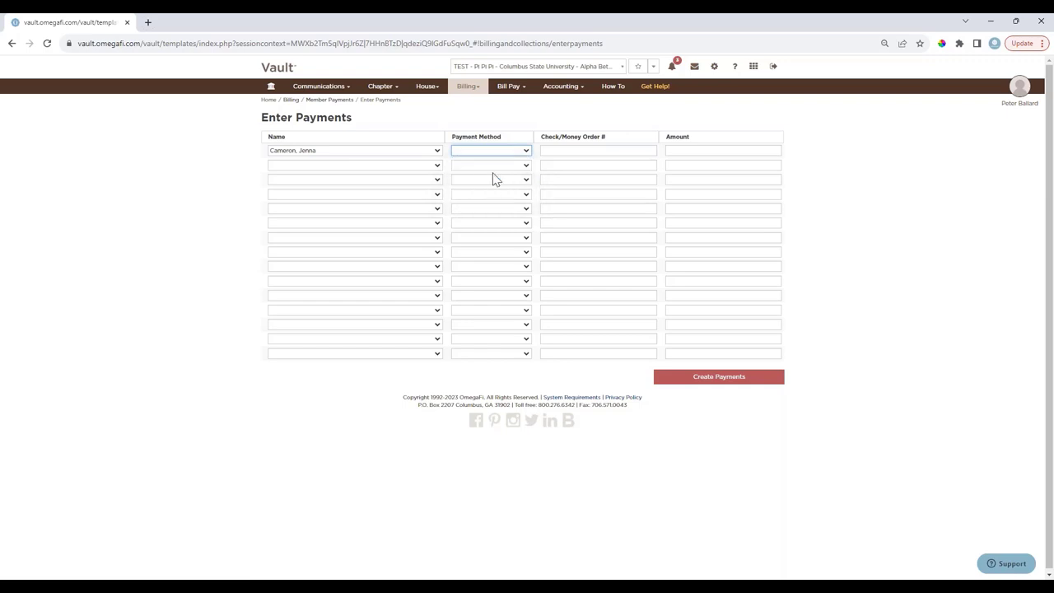
pyautogui.press('c')
pyautogui.click(615, 151)
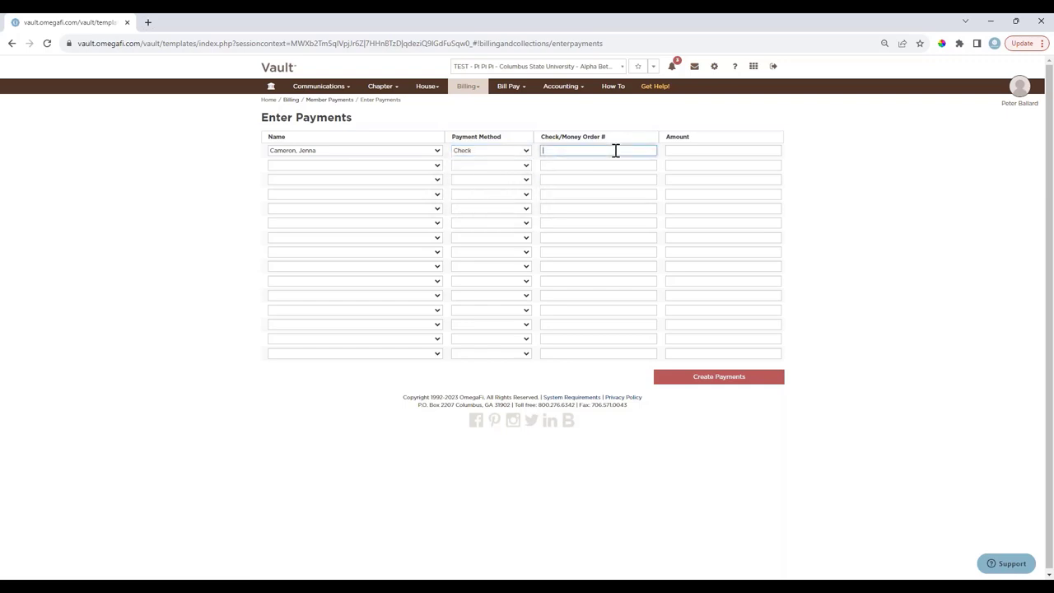
pyautogui.click(680, 151)
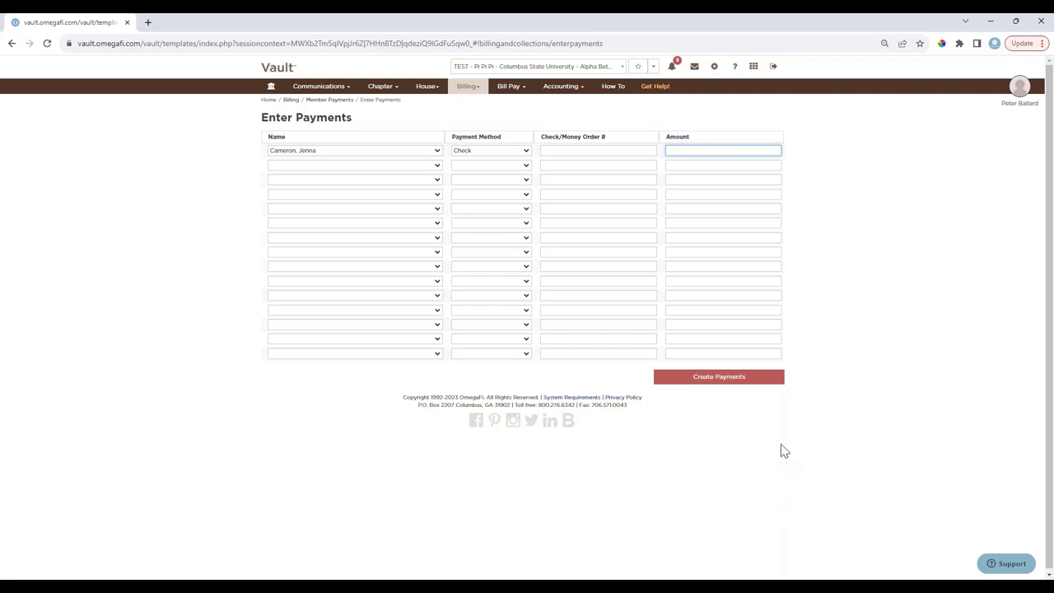
pyautogui.click(733, 380)
# View the Payments Received Report and go on to the AutoPay Report
pyautogui.click(465, 90)
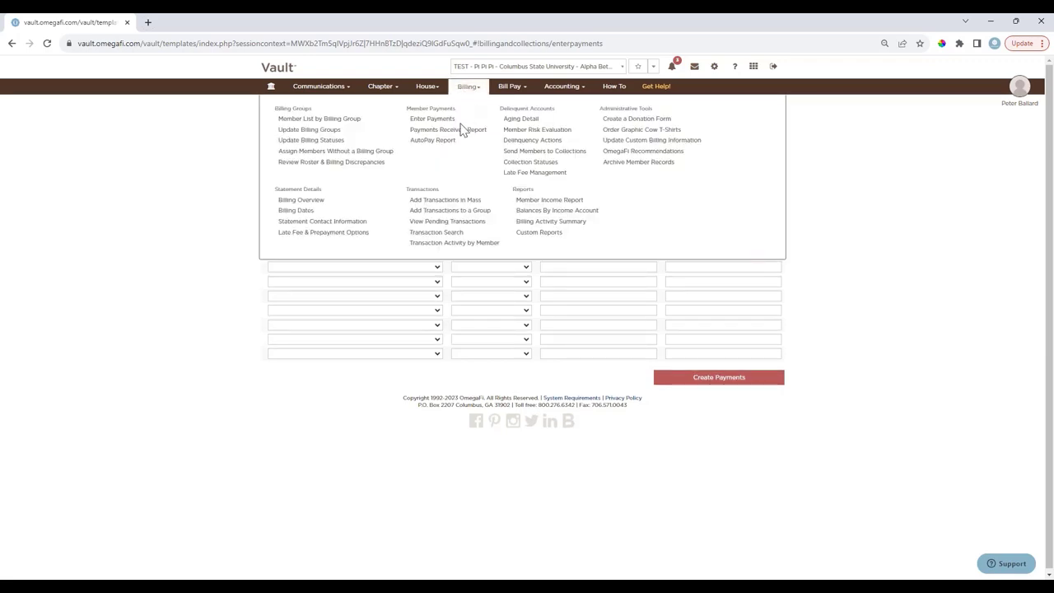
pyautogui.click(462, 130)
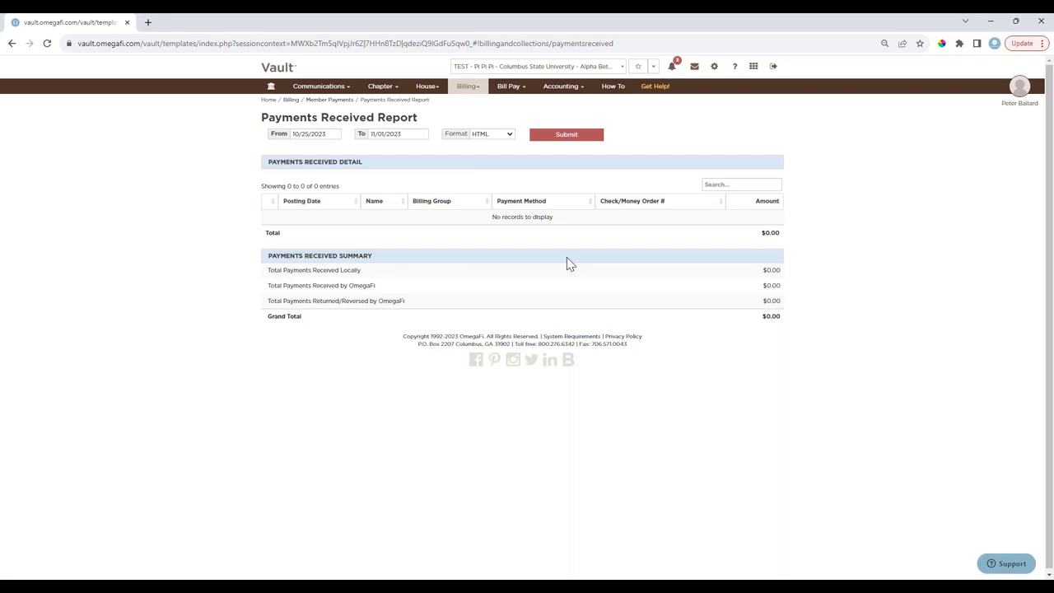
pyautogui.click(468, 86)
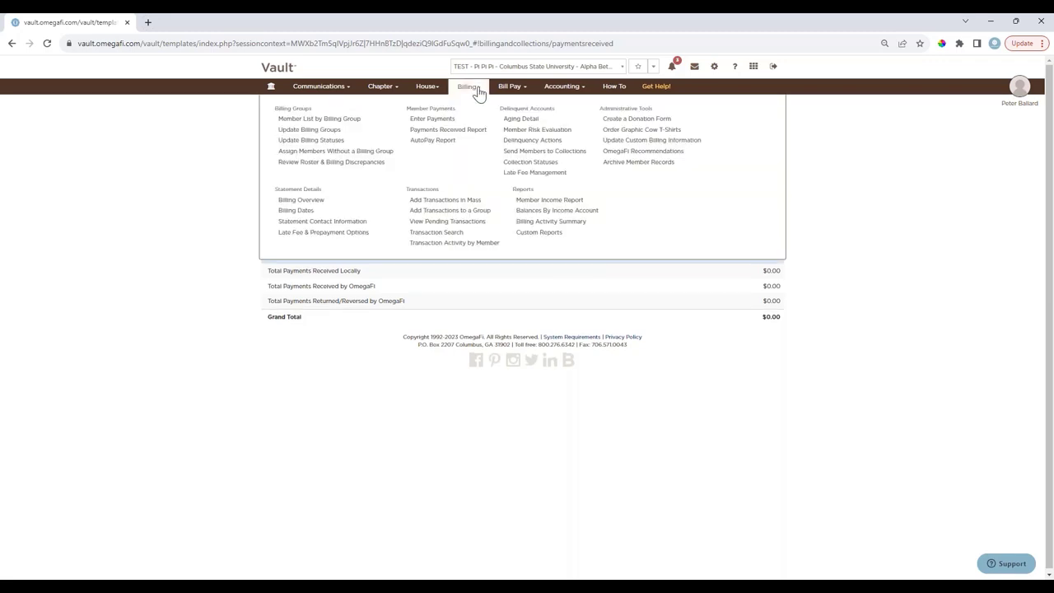
pyautogui.click(451, 146)
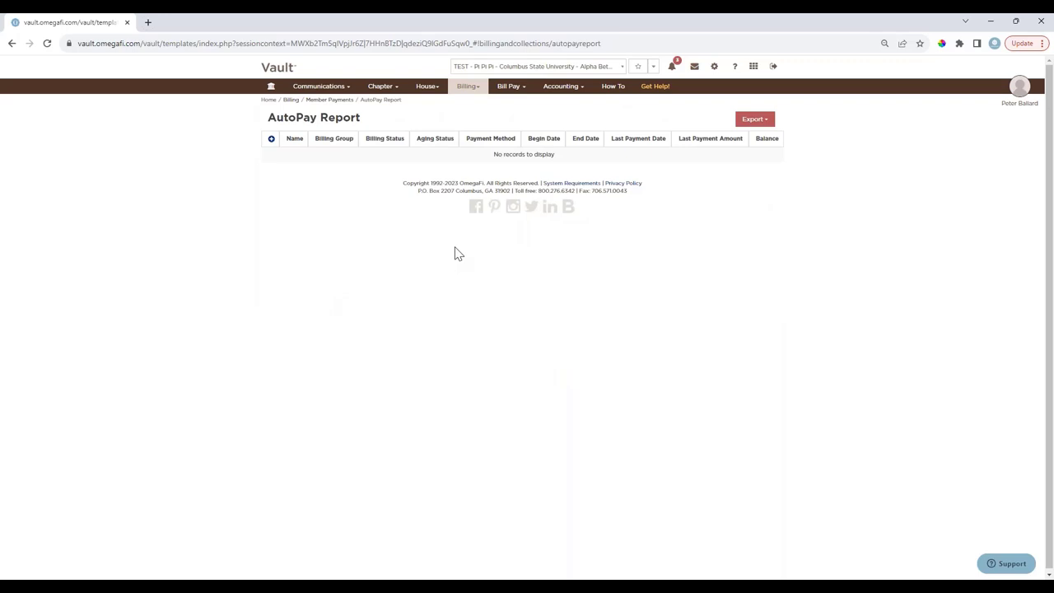
# Open Add Transactions in Mass and enter two members in the first two rows with amounts of 30 and 15
pyautogui.click(472, 88)
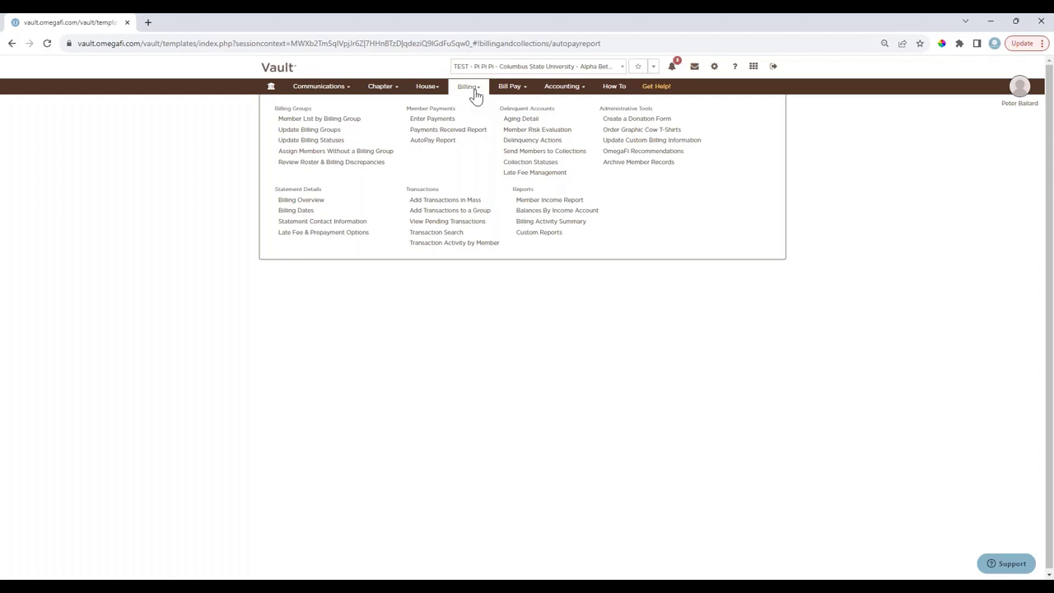
pyautogui.click(447, 200)
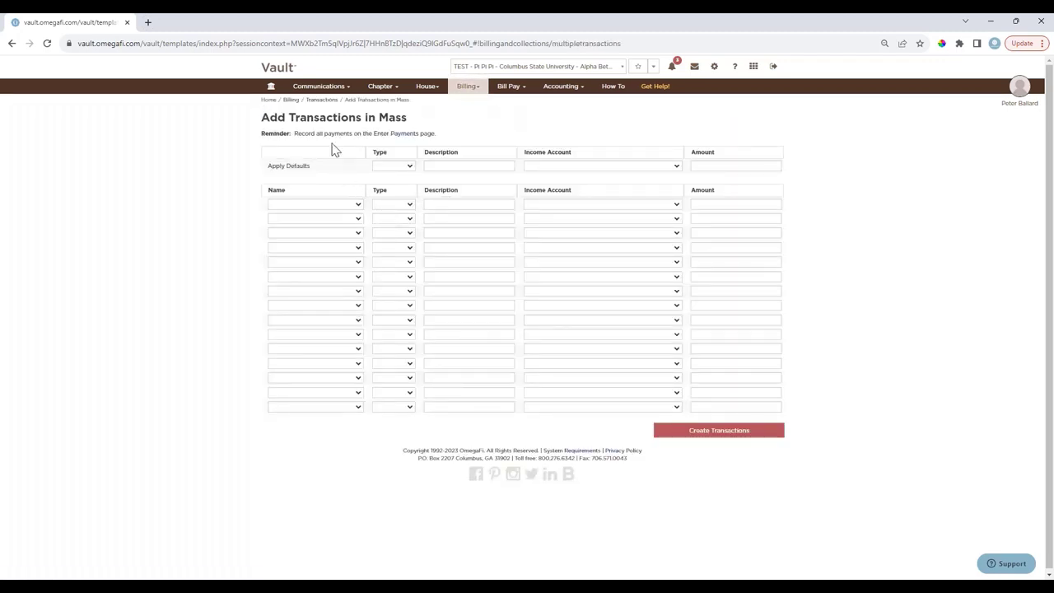
pyautogui.click(354, 206)
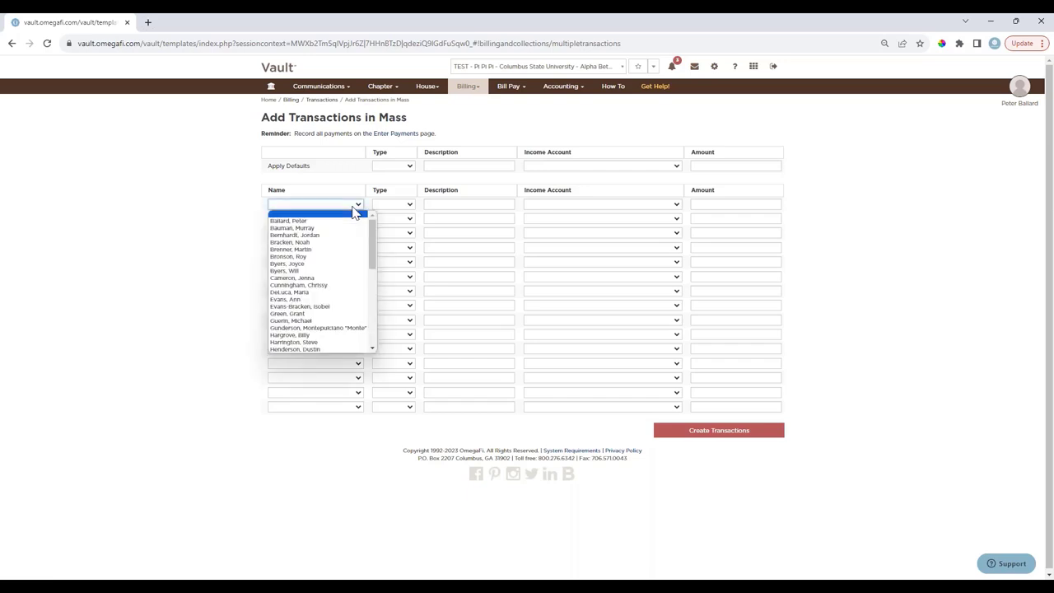
pyautogui.click(351, 230)
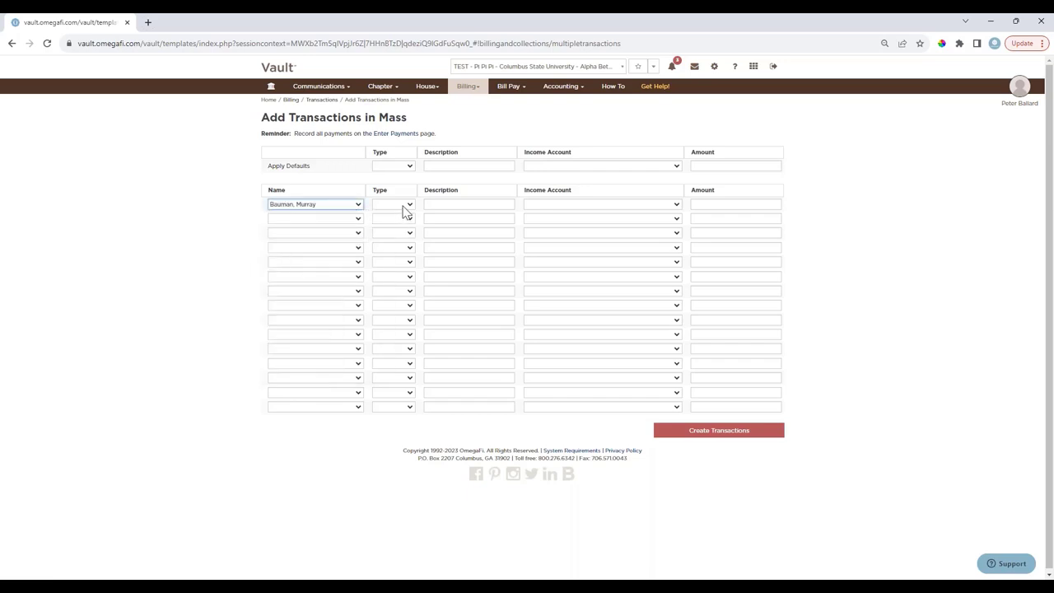
pyautogui.click(761, 206)
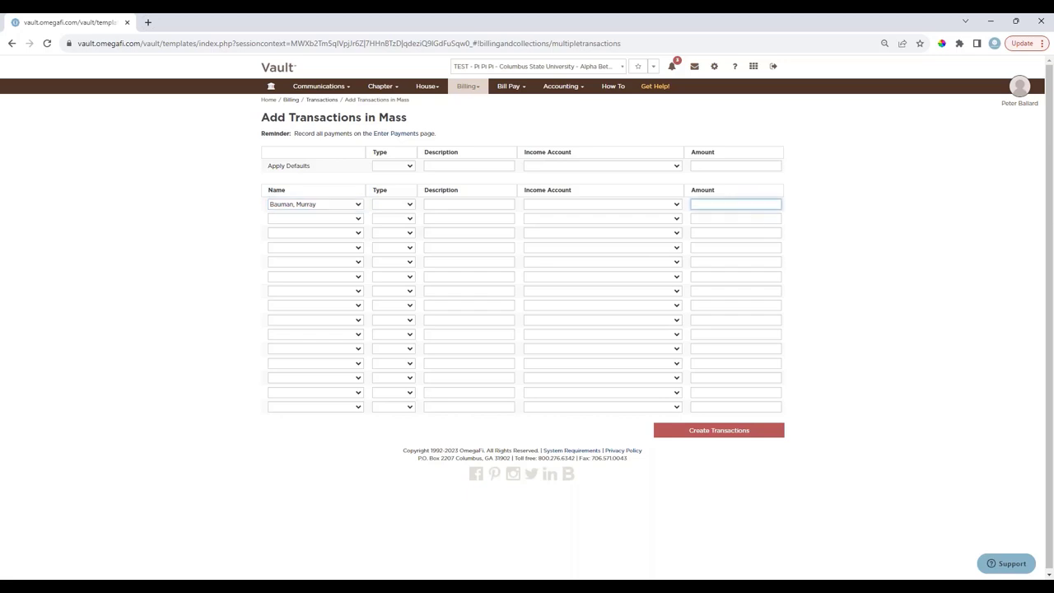
pyautogui.write('30')
pyautogui.click(341, 219)
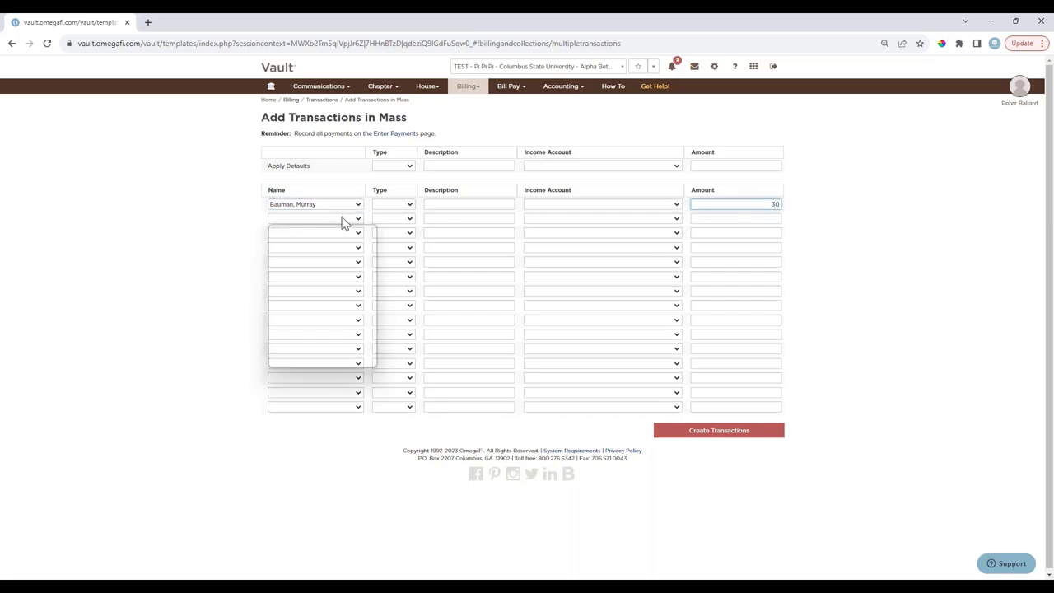
pyautogui.click(313, 263)
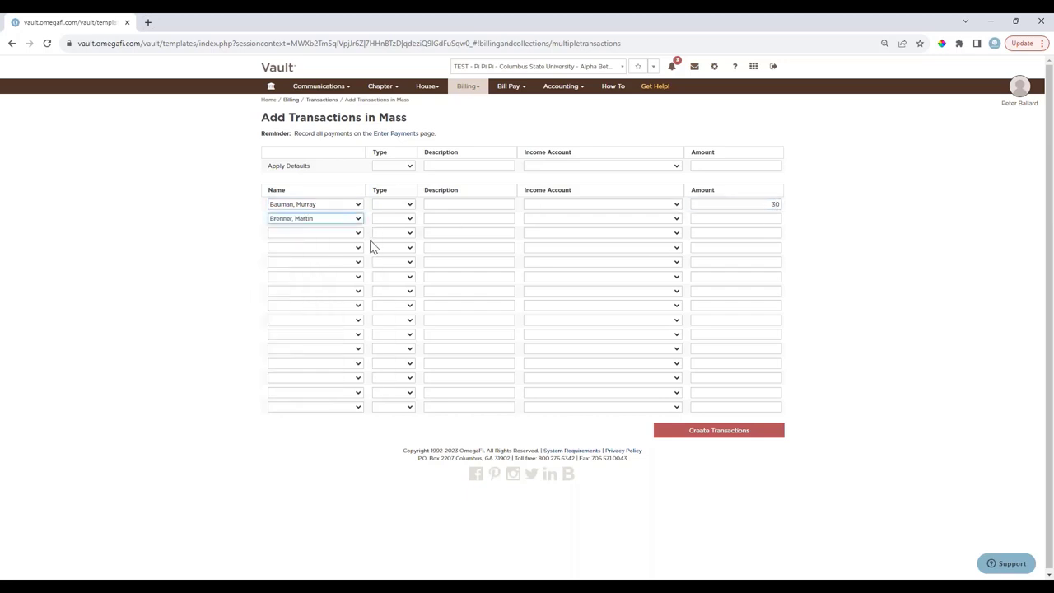
pyautogui.click(736, 219)
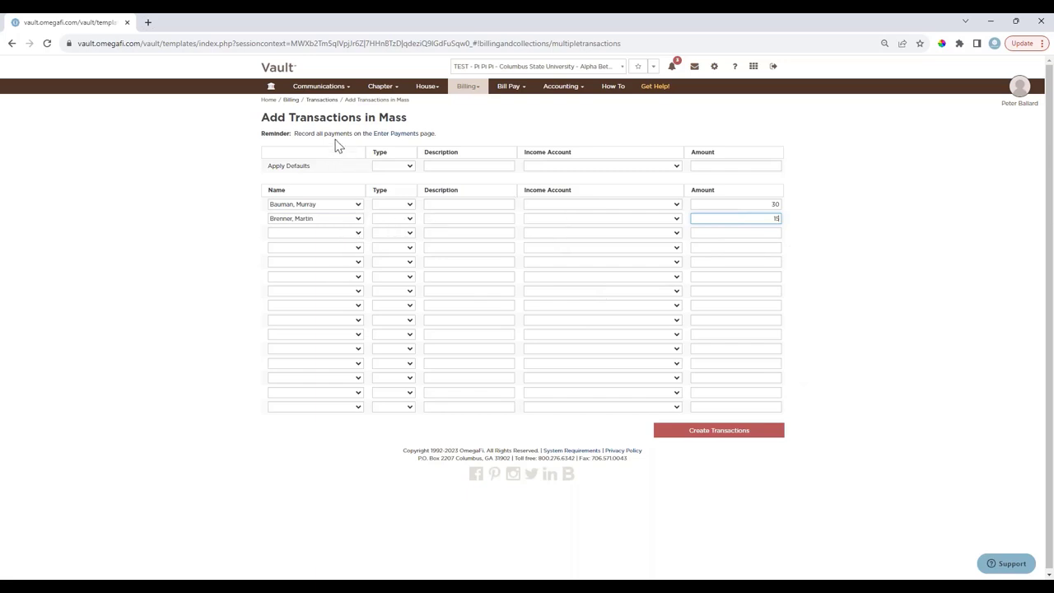
# Set the first member's transaction to type Charge with income account 4590 - Social
pyautogui.click(393, 206)
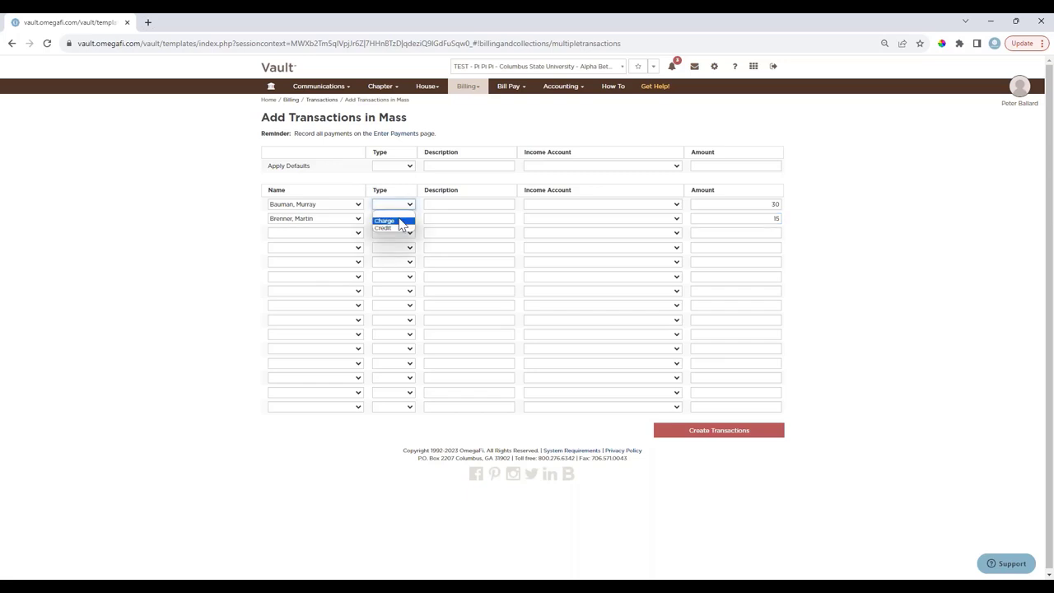
pyautogui.click(400, 221)
pyautogui.click(491, 205)
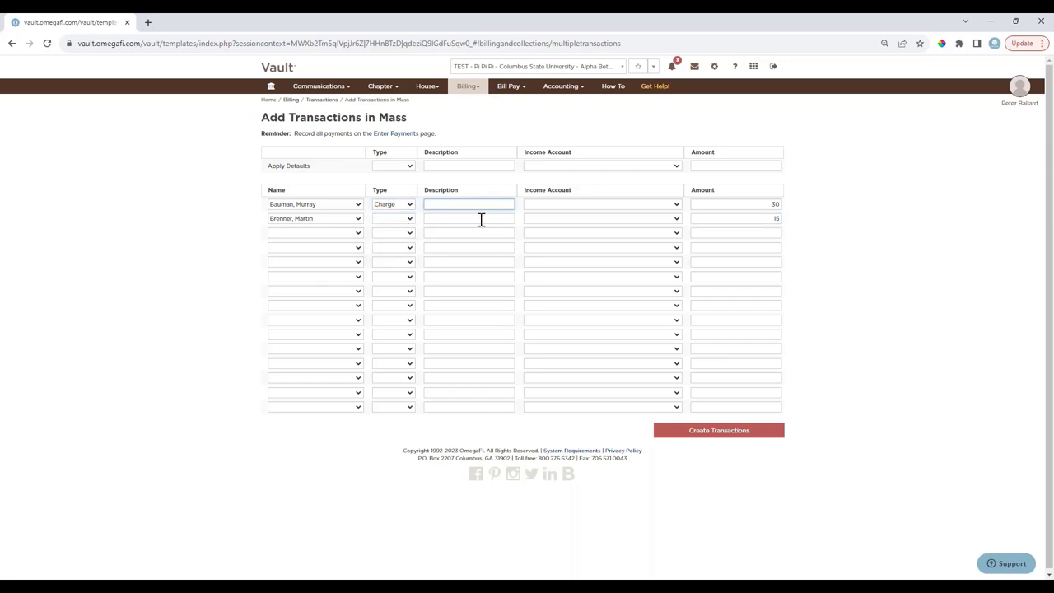
pyautogui.click(565, 206)
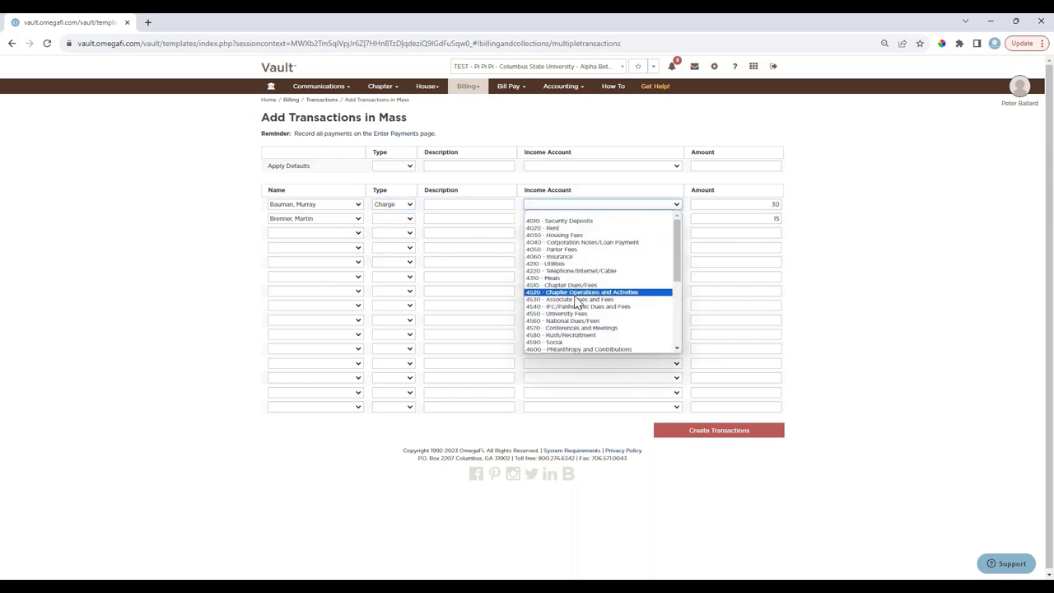
pyautogui.click(571, 342)
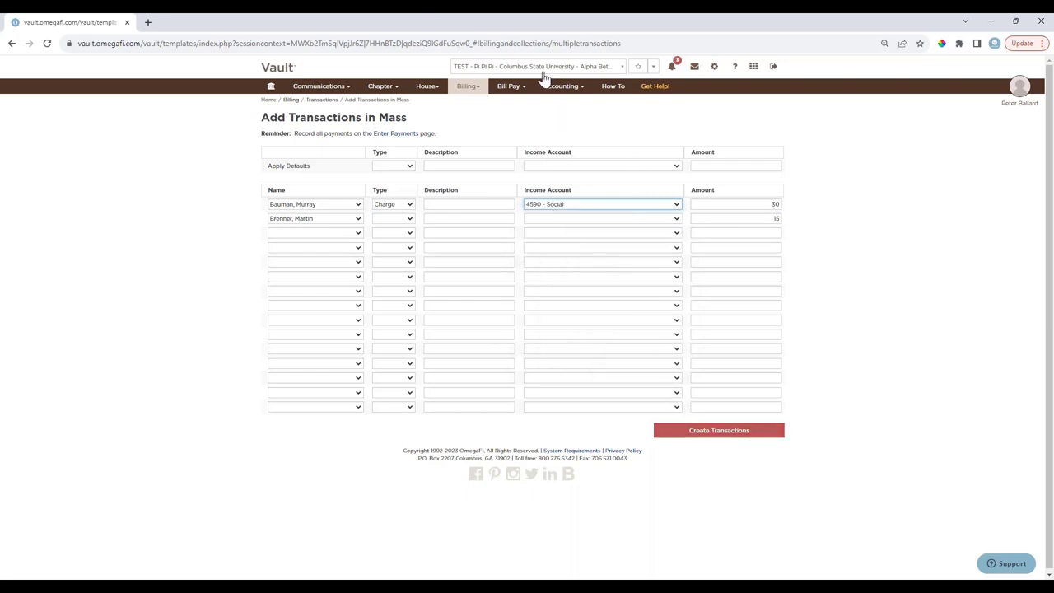
# Open the Add Transactions to a Group page and review the billing group filter options
pyautogui.click(475, 91)
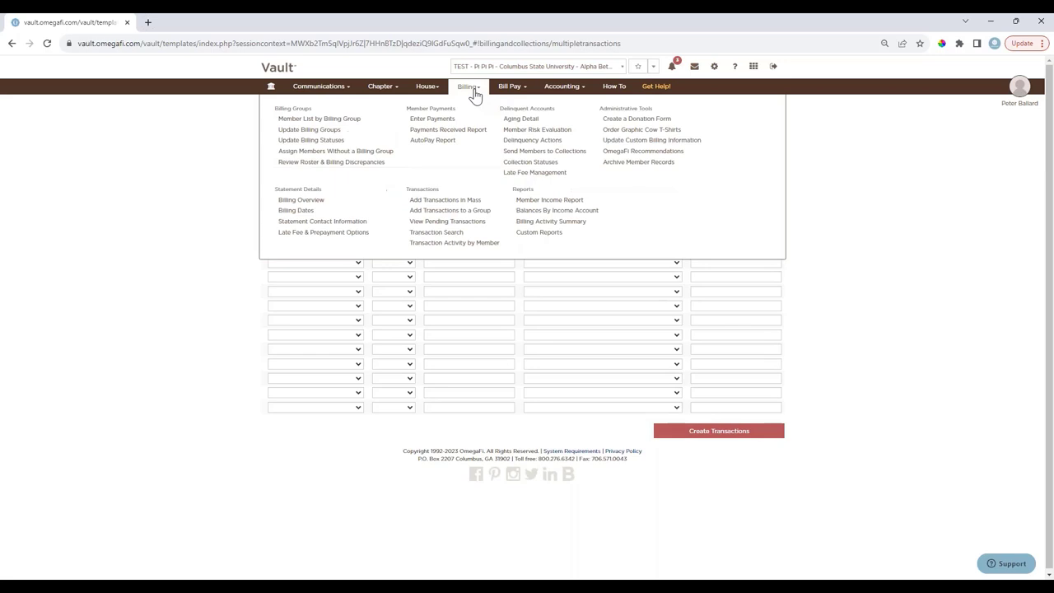
pyautogui.click(476, 211)
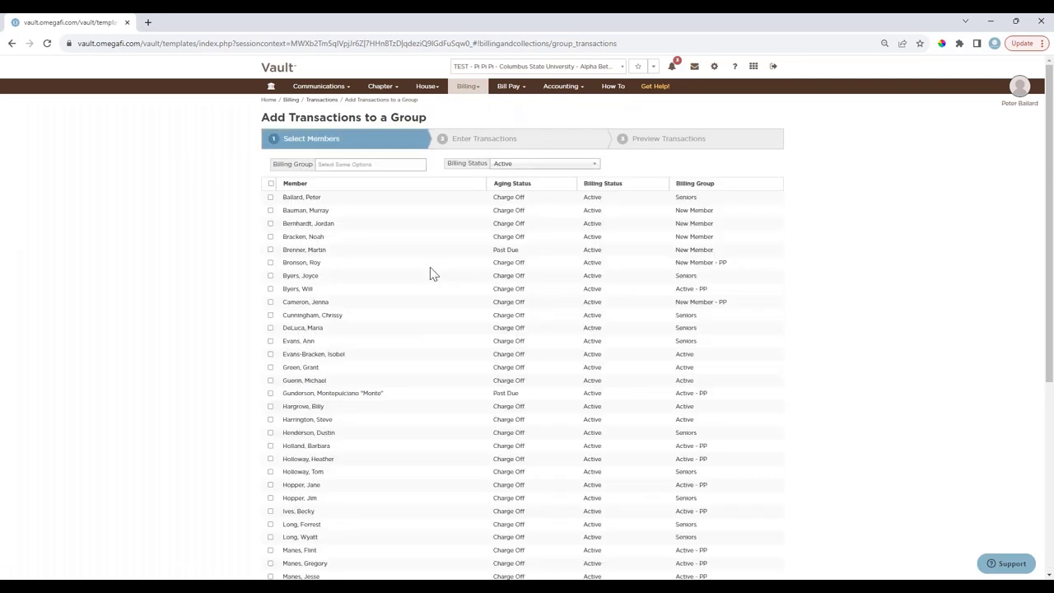
pyautogui.click(397, 165)
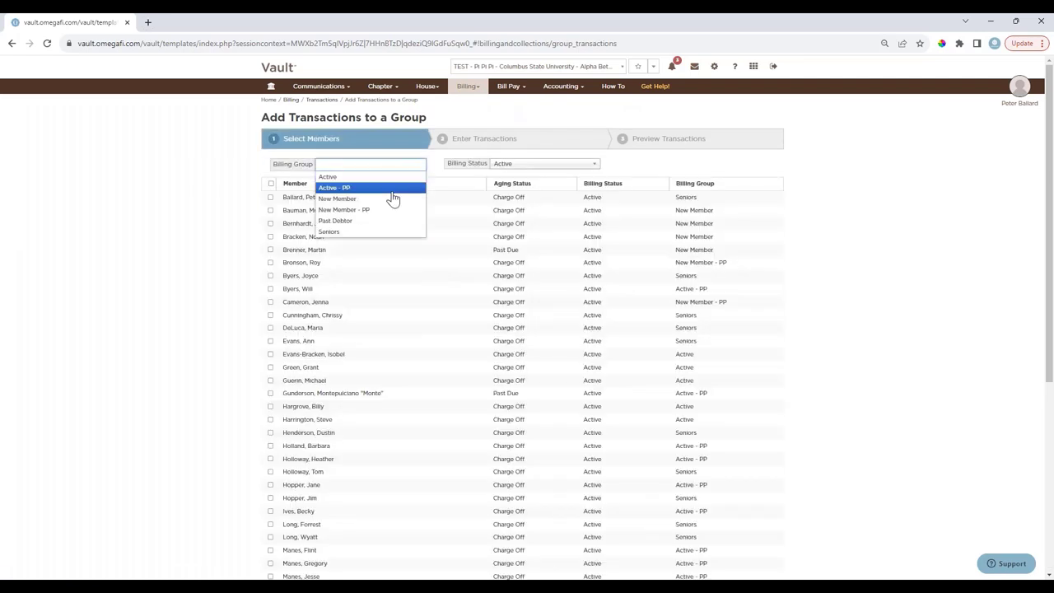
pyautogui.click(198, 175)
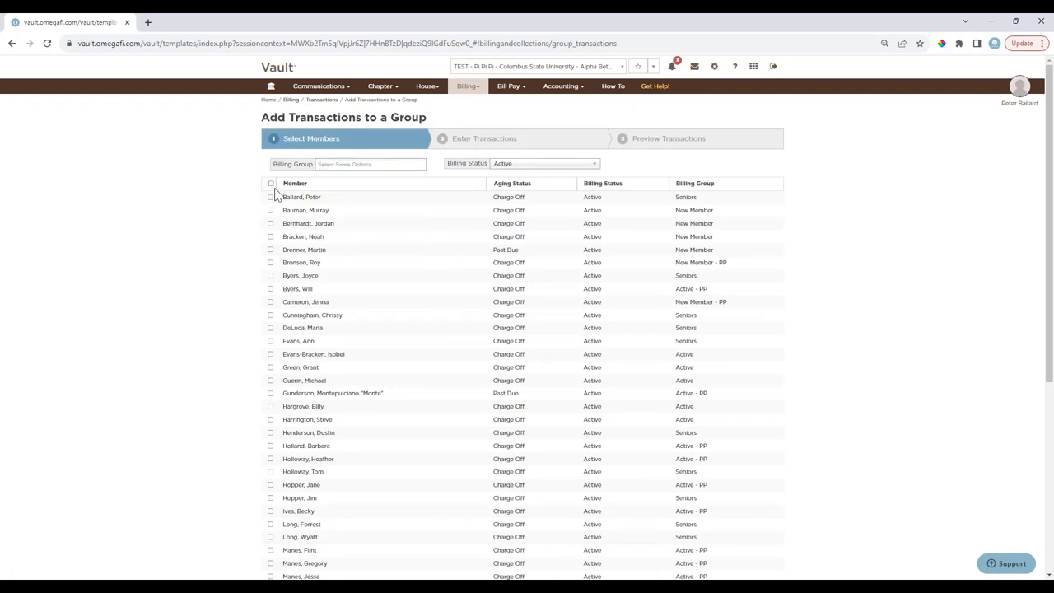
# Select three members in the group transaction list and proceed to the Enter Transactions stage
pyautogui.click(270, 301)
pyautogui.click(270, 328)
pyautogui.click(270, 340)
pyautogui.scroll(-2, 539, 478)
pyautogui.scroll(-3, 539, 478)
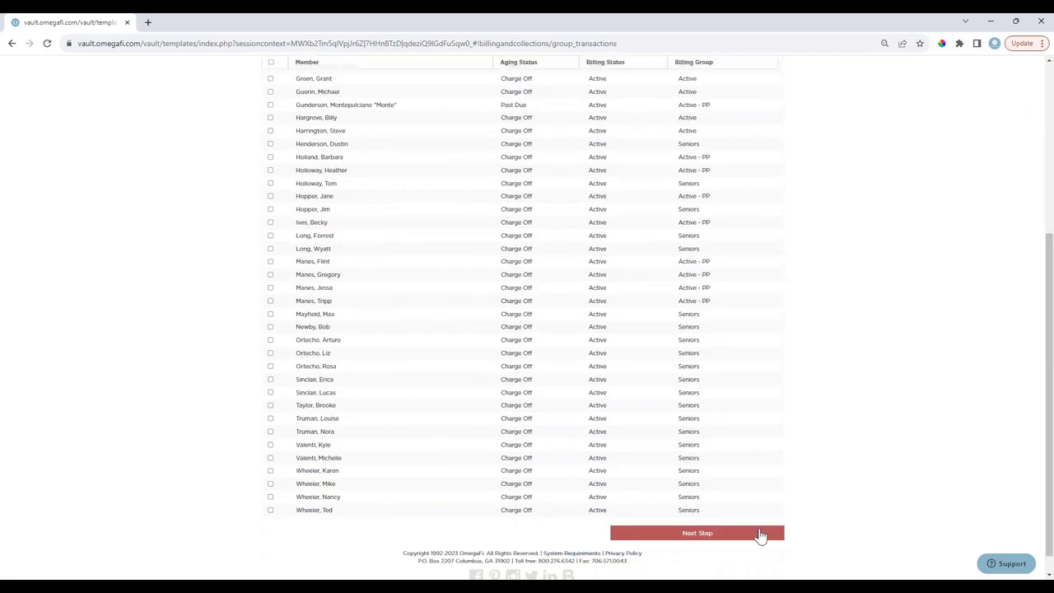
pyautogui.click(760, 534)
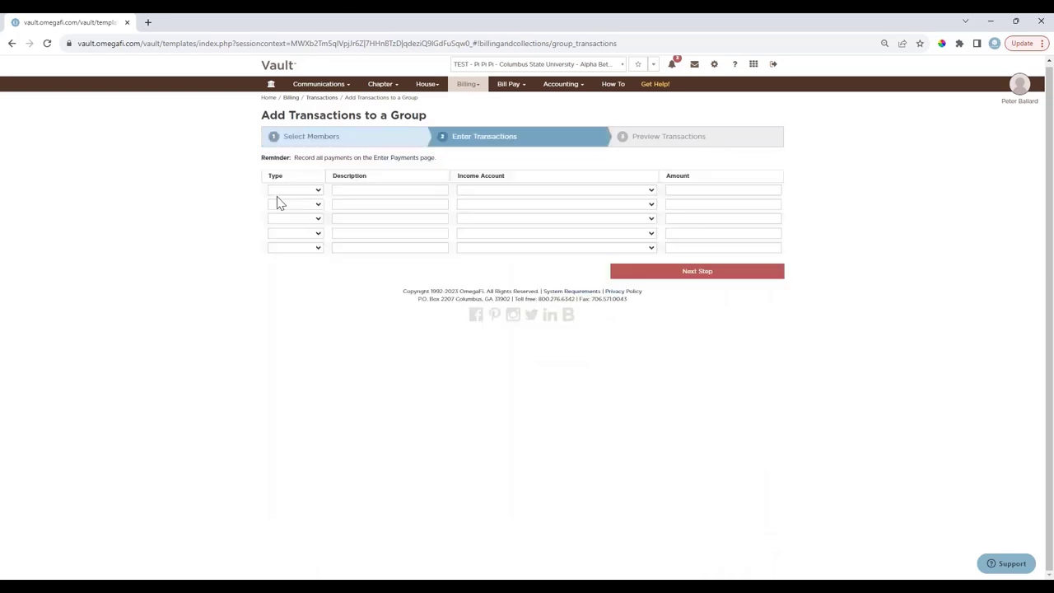
# Enter a Charge in the first group transaction row with income account 4590 - Social and an amount of 30
pyautogui.click(298, 194)
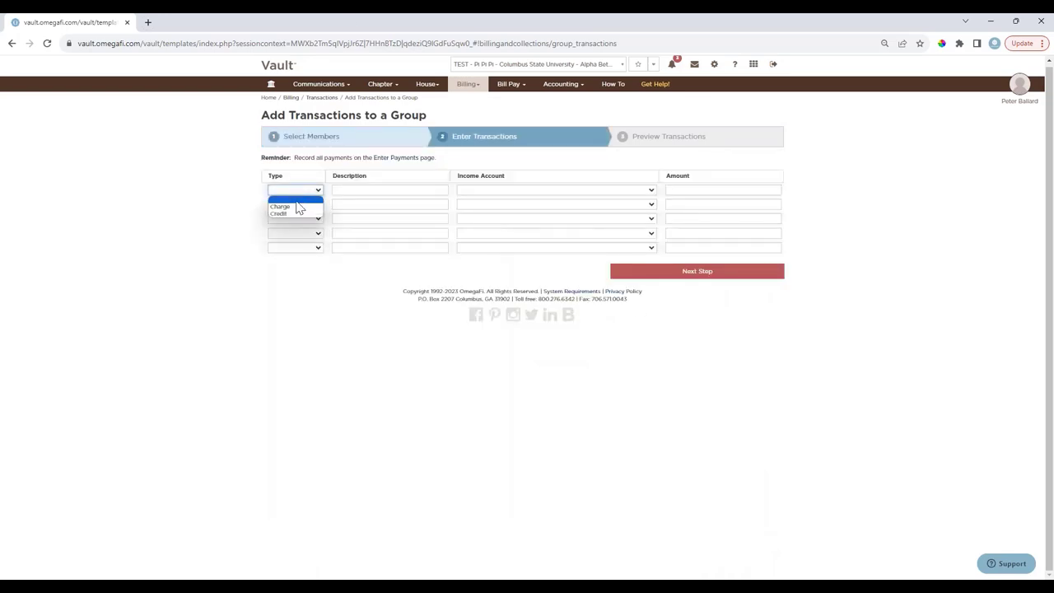
pyautogui.click(300, 213)
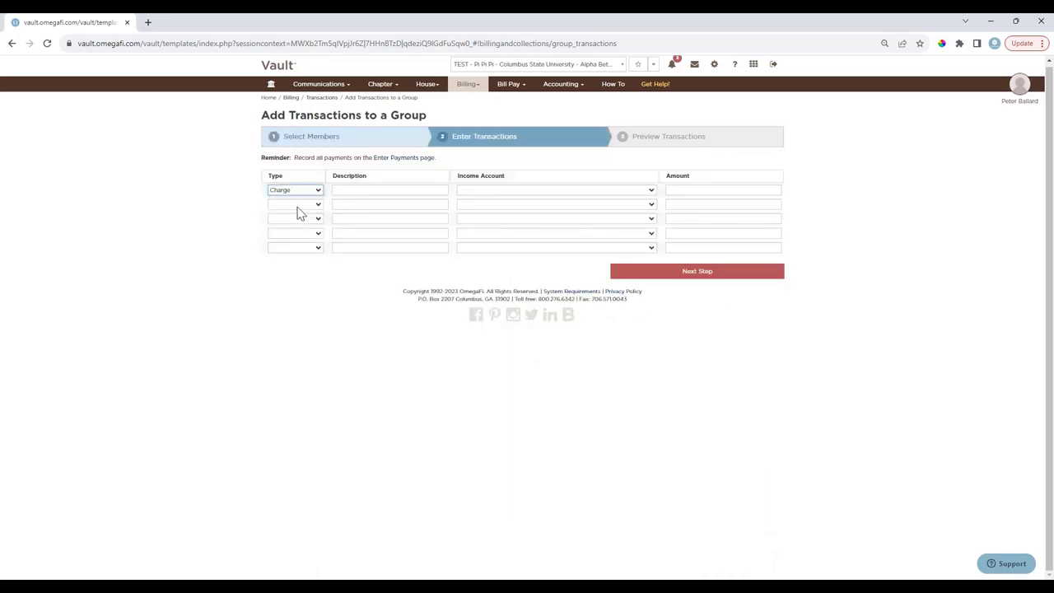
pyautogui.click(375, 189)
pyautogui.click(487, 190)
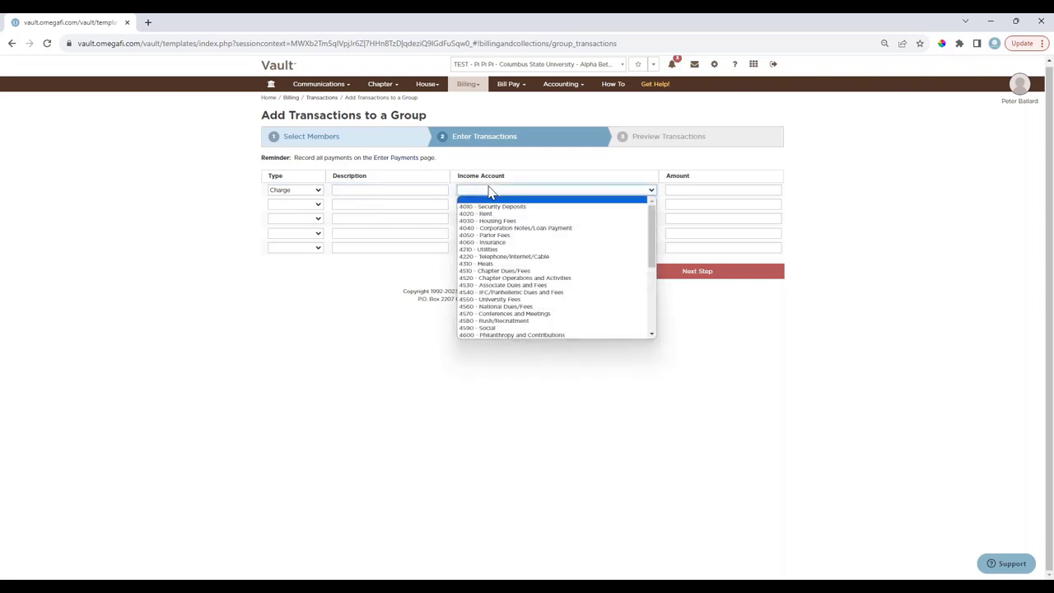
pyautogui.click(490, 335)
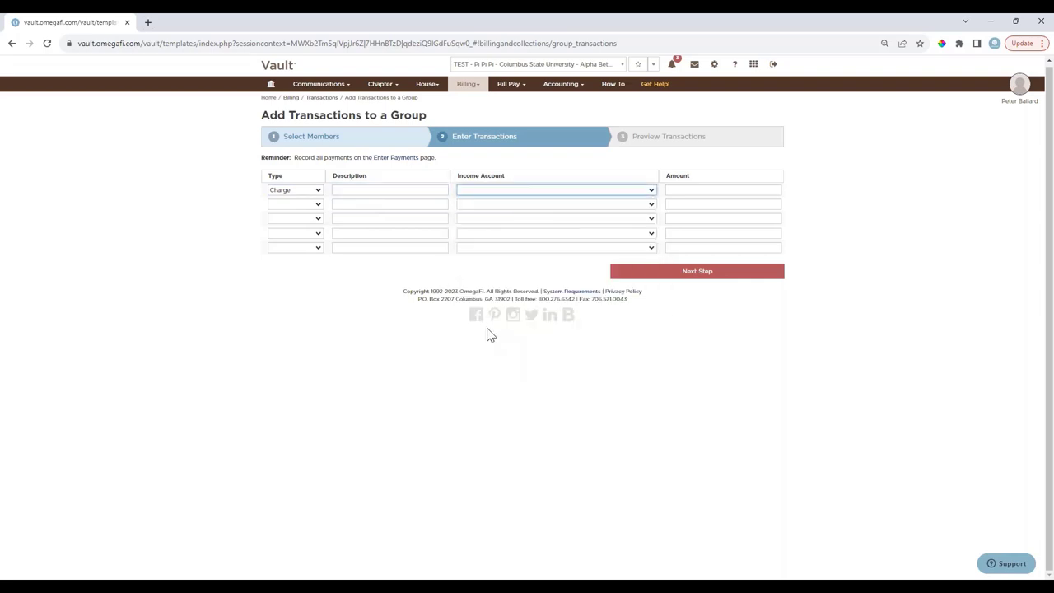
pyautogui.click(751, 191)
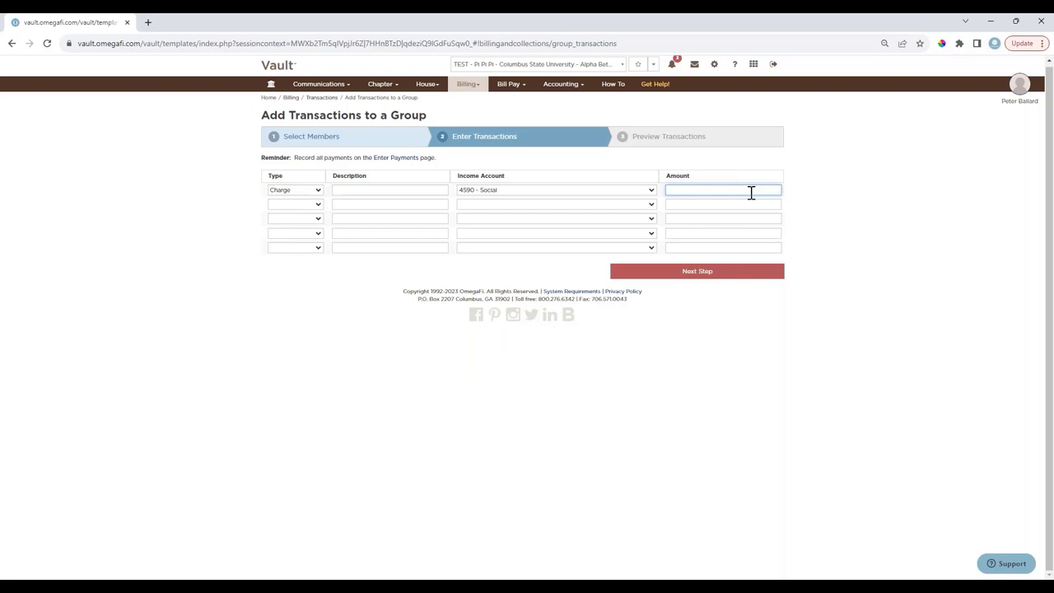
pyautogui.write('30')
# View the Pending Transactions page and the Transaction Search criteria
pyautogui.click(472, 88)
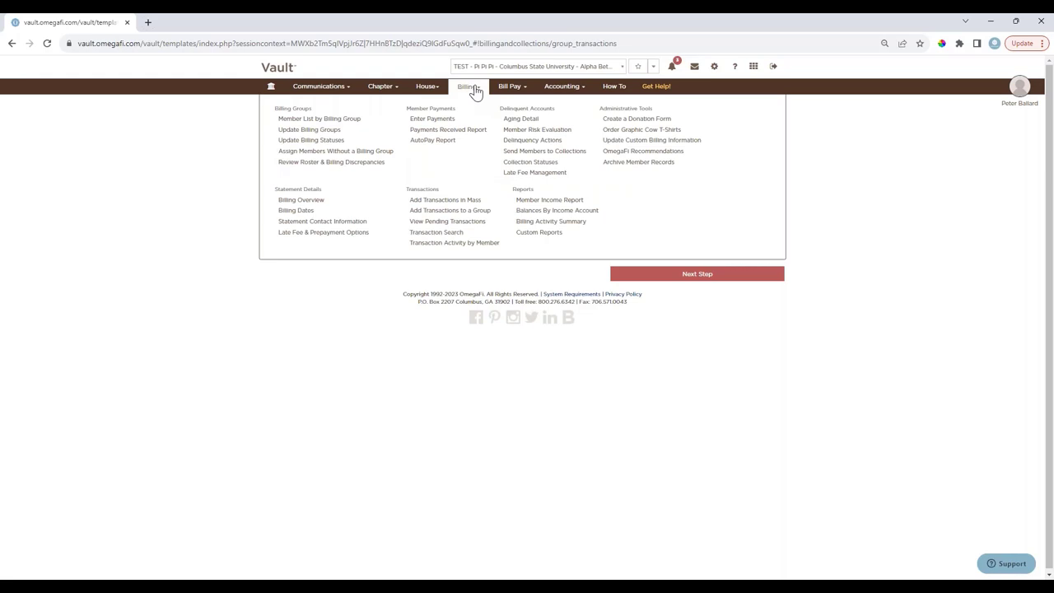
pyautogui.click(448, 221)
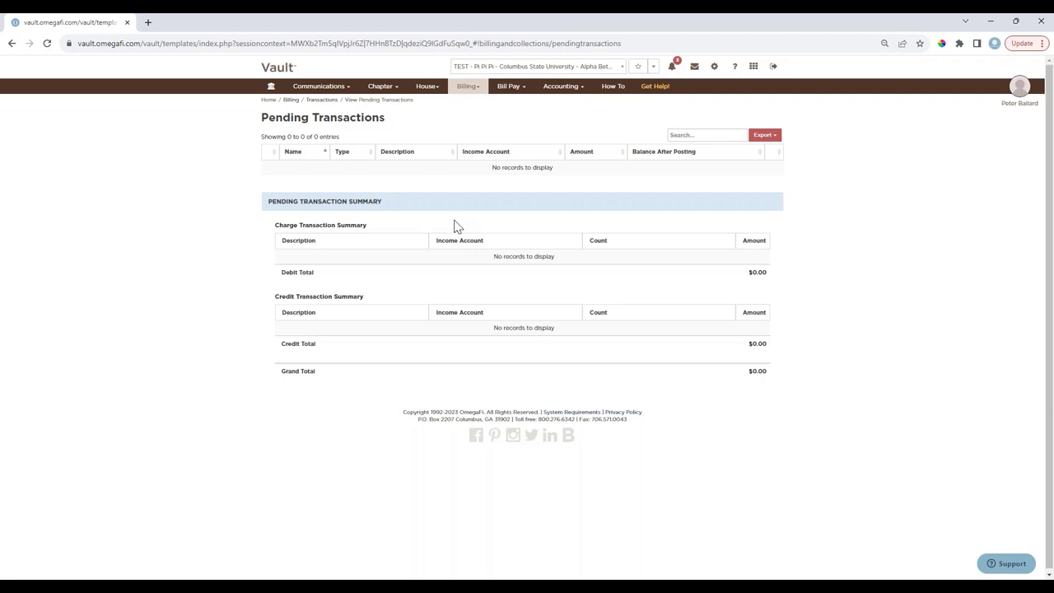
pyautogui.click(301, 155)
pyautogui.click(468, 86)
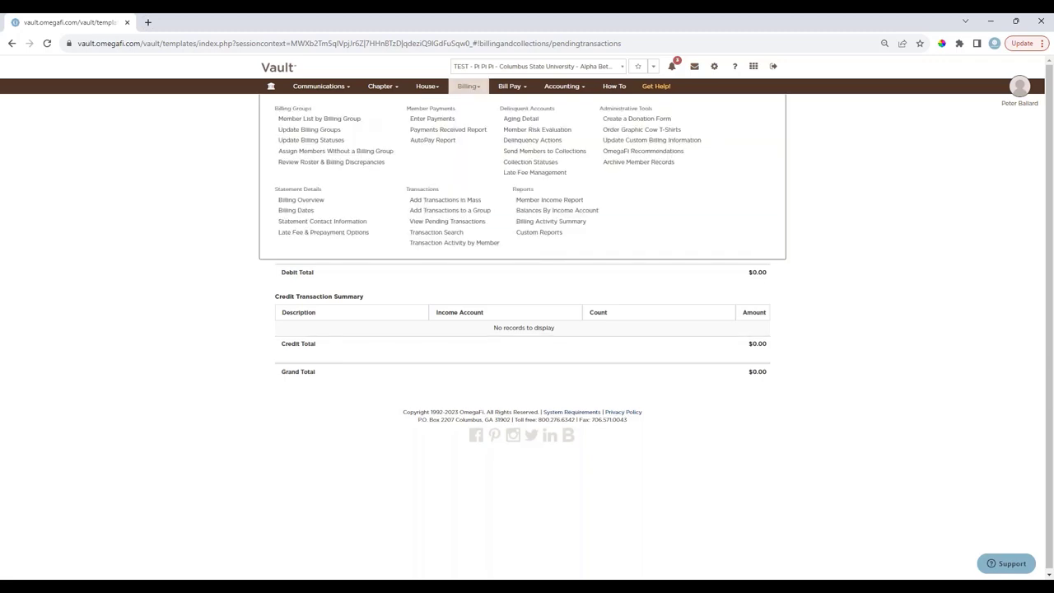
pyautogui.click(437, 235)
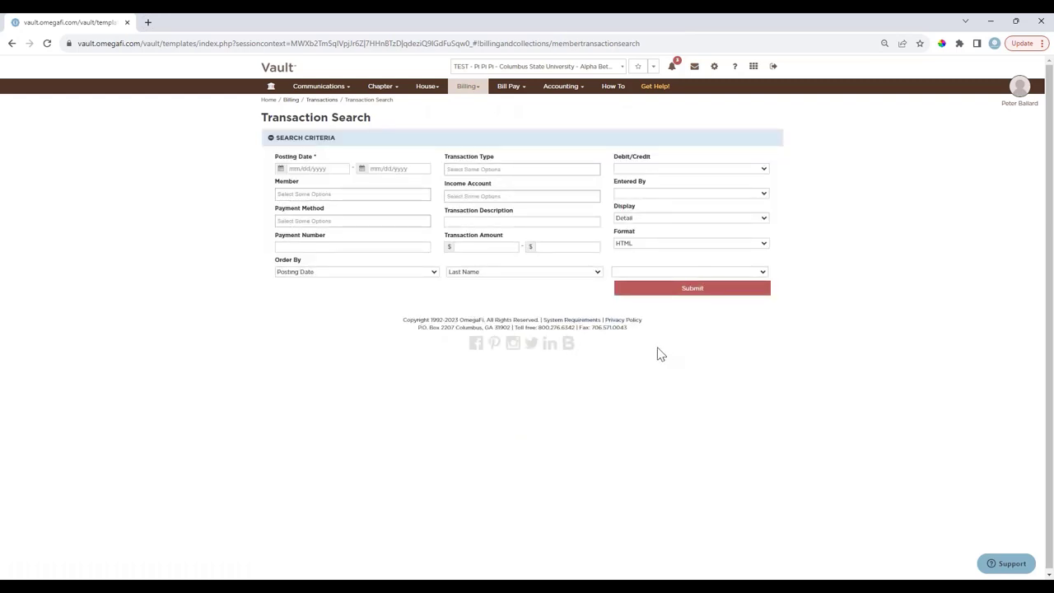
# Review the Aging Detail report and the Delinquency Actions list for delinquent accounts
pyautogui.click(467, 89)
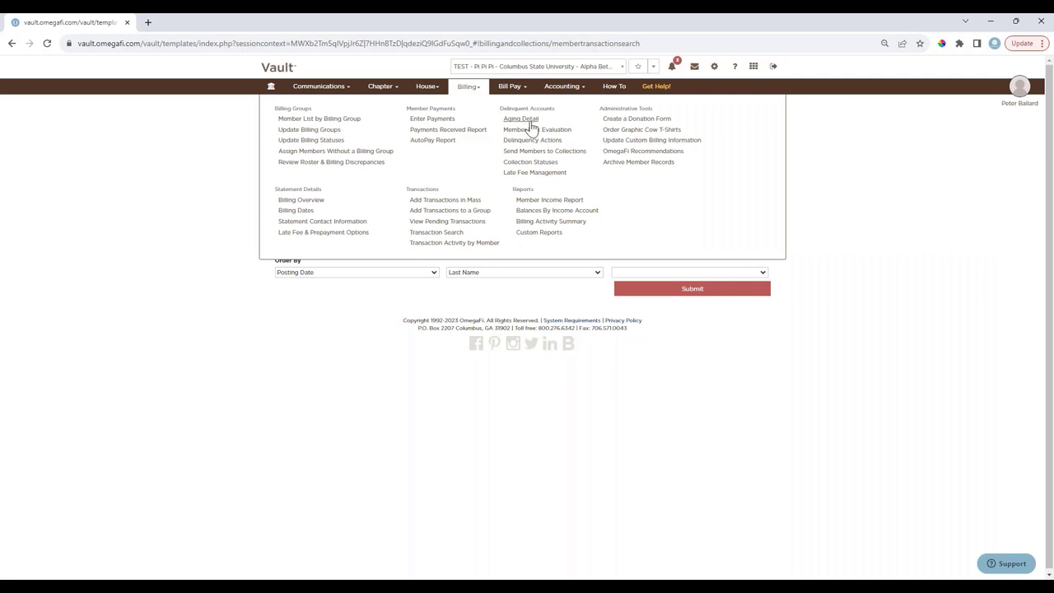
pyautogui.click(521, 120)
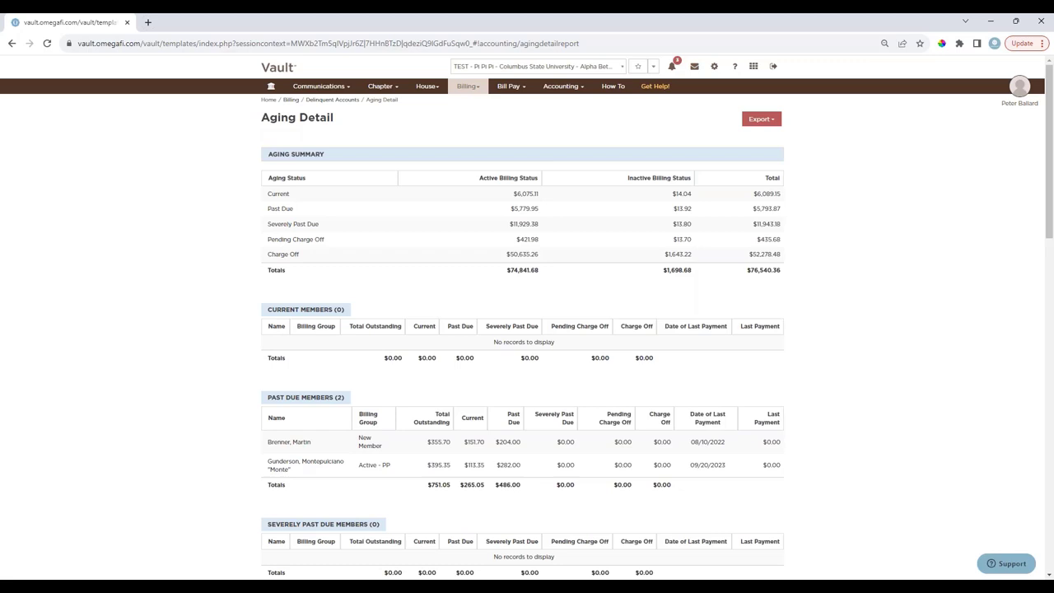
pyautogui.click(473, 89)
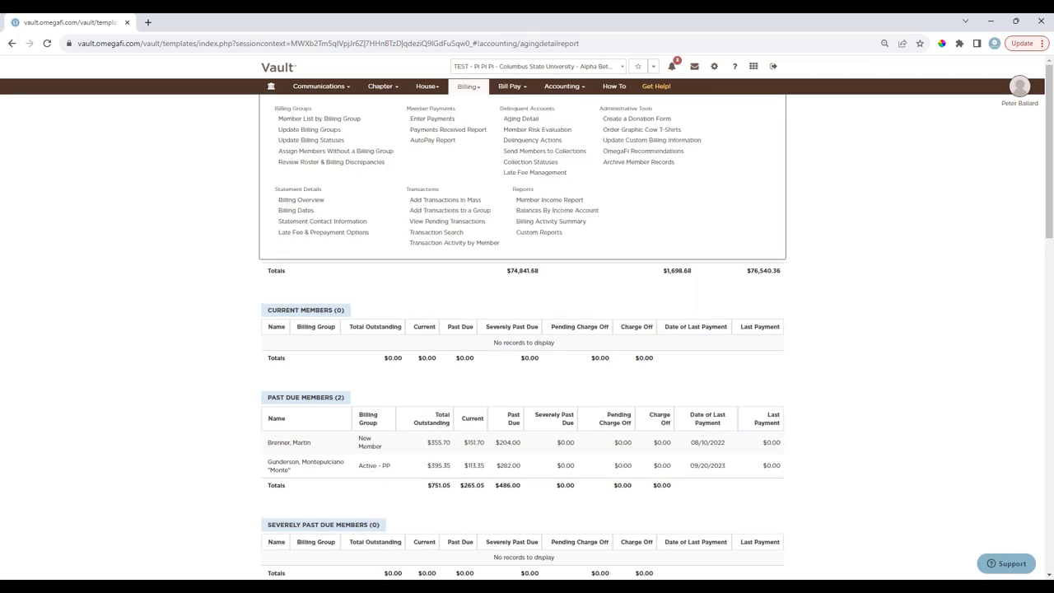
pyautogui.click(533, 142)
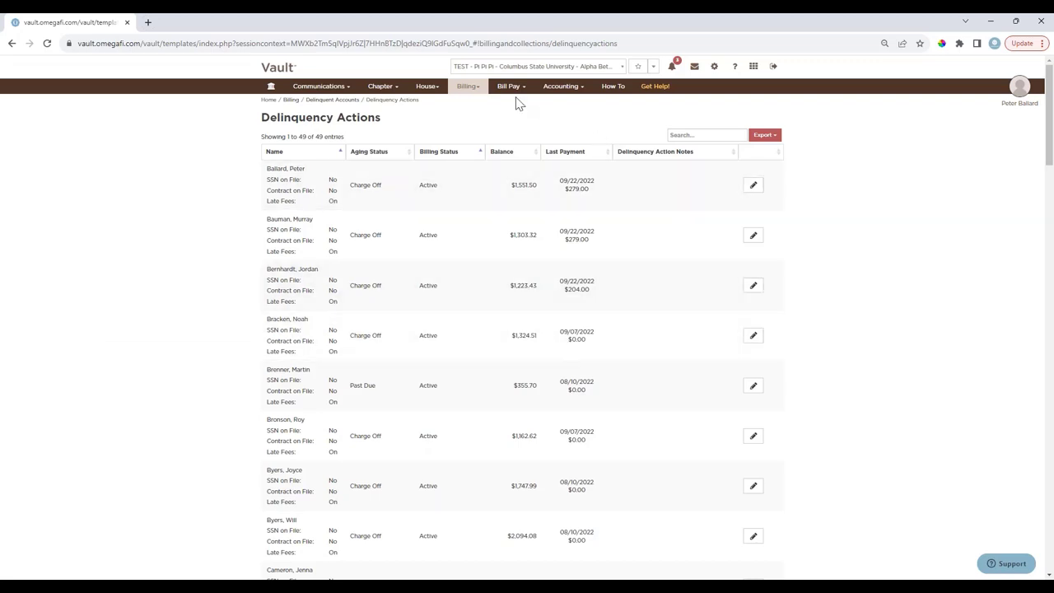
# Review the Send Members to Collections page and the Late Fee Management settings
pyautogui.click(469, 88)
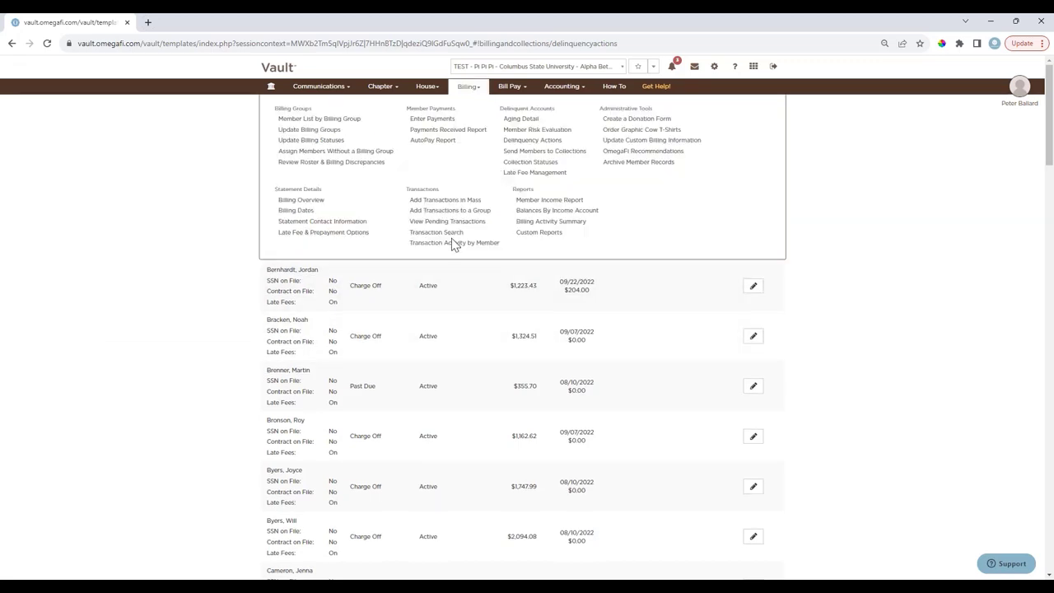
pyautogui.click(543, 152)
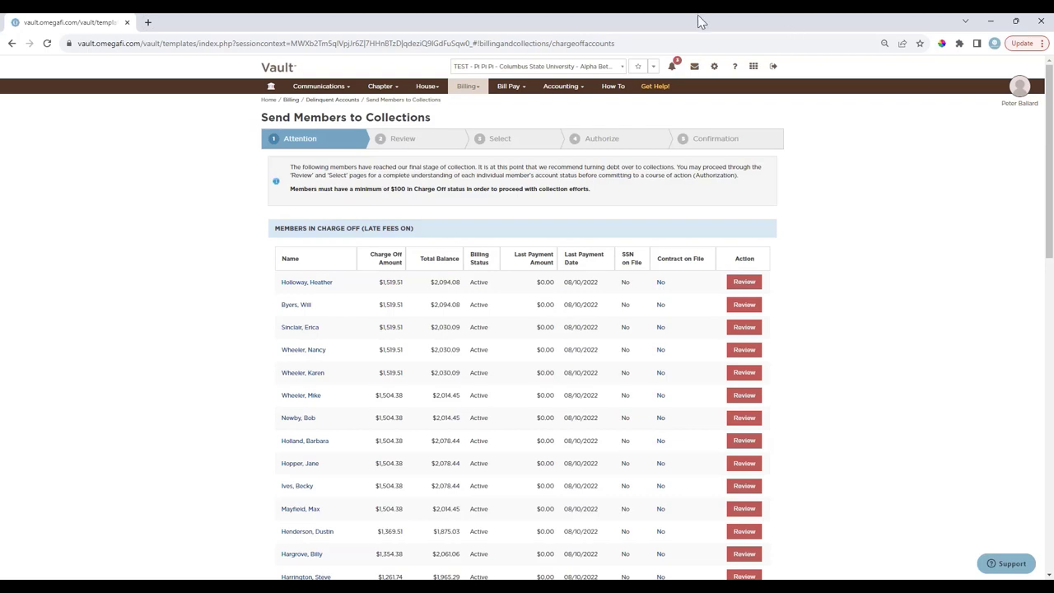
pyautogui.click(470, 87)
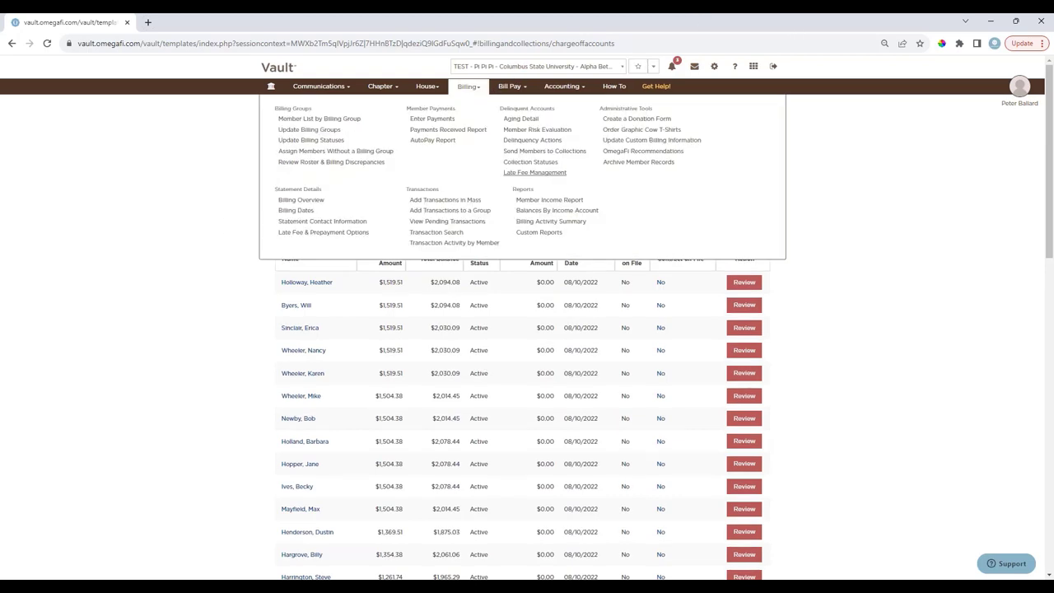
pyautogui.click(534, 173)
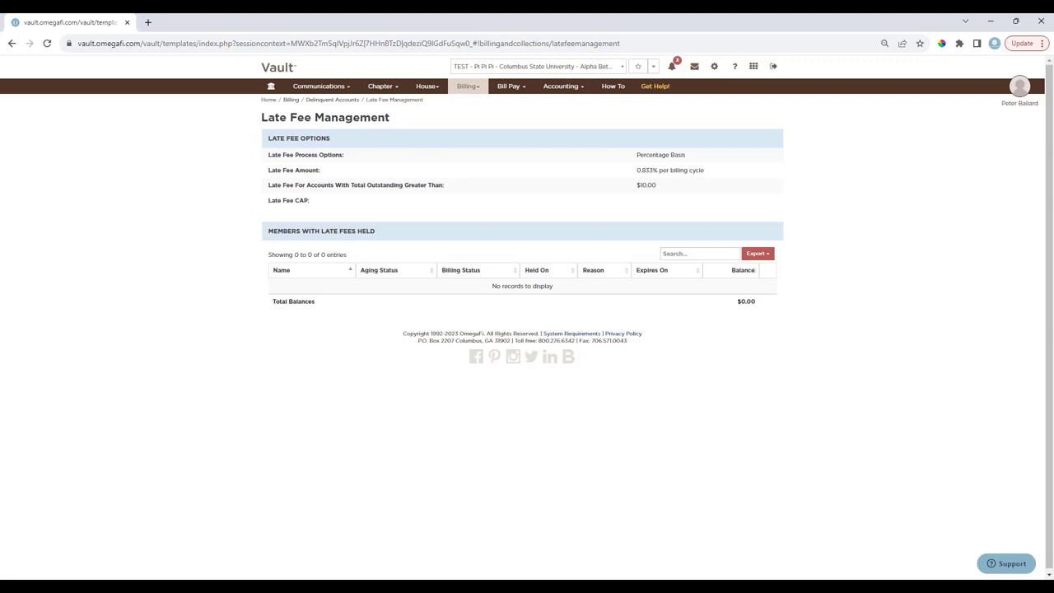
# View the administrative pages for creating a donation form and ordering Graphic Cow T-shirts
pyautogui.click(468, 86)
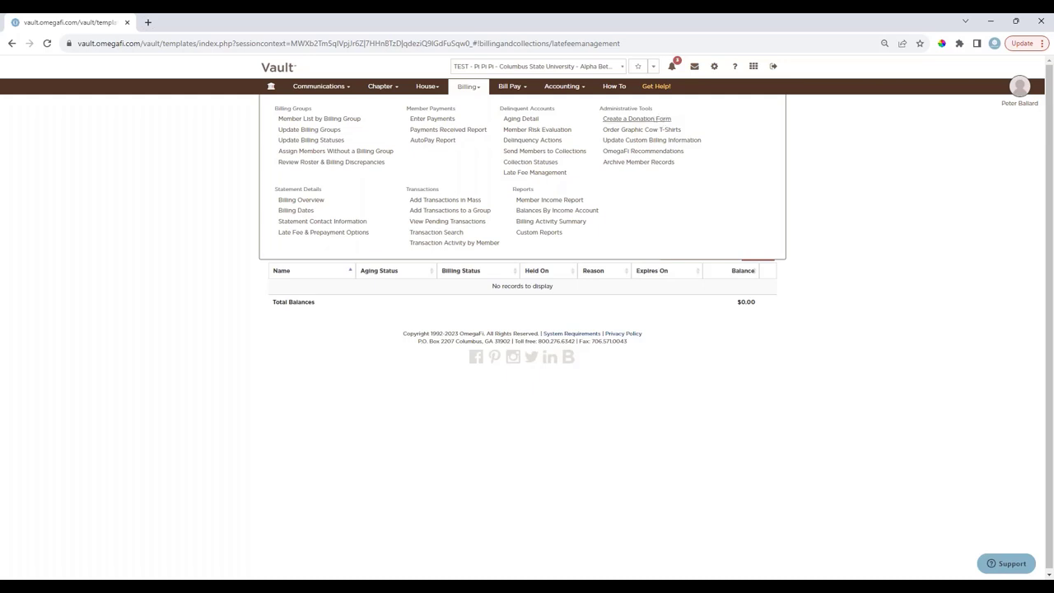
pyautogui.click(636, 119)
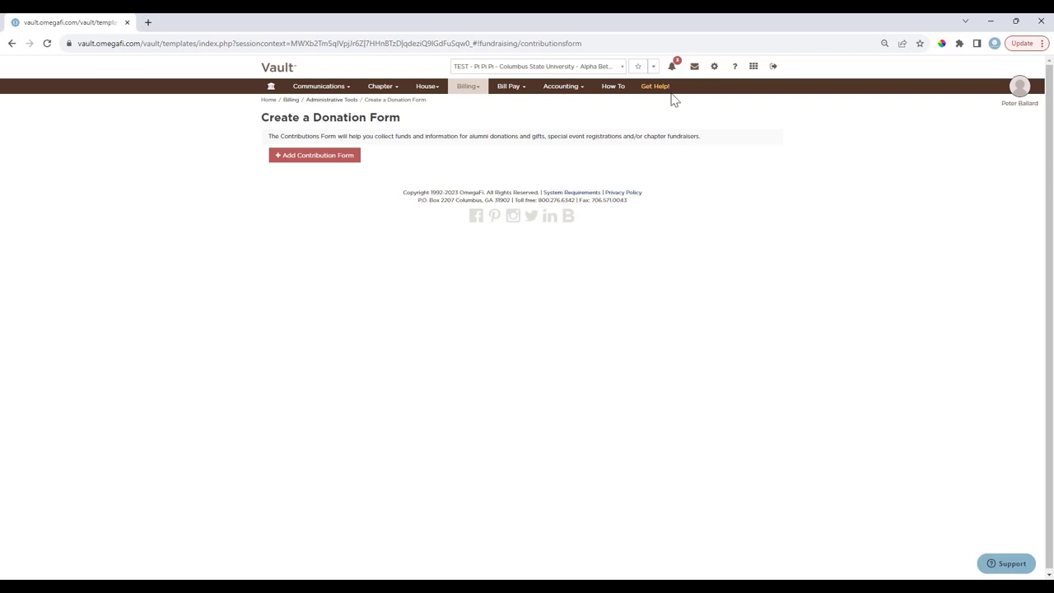
pyautogui.click(465, 87)
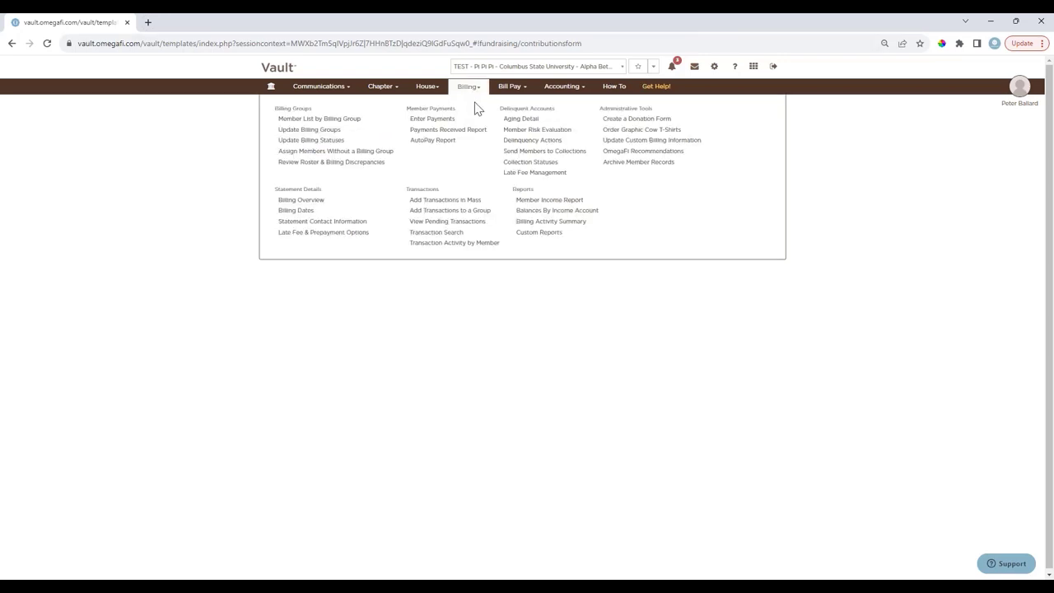
pyautogui.click(643, 131)
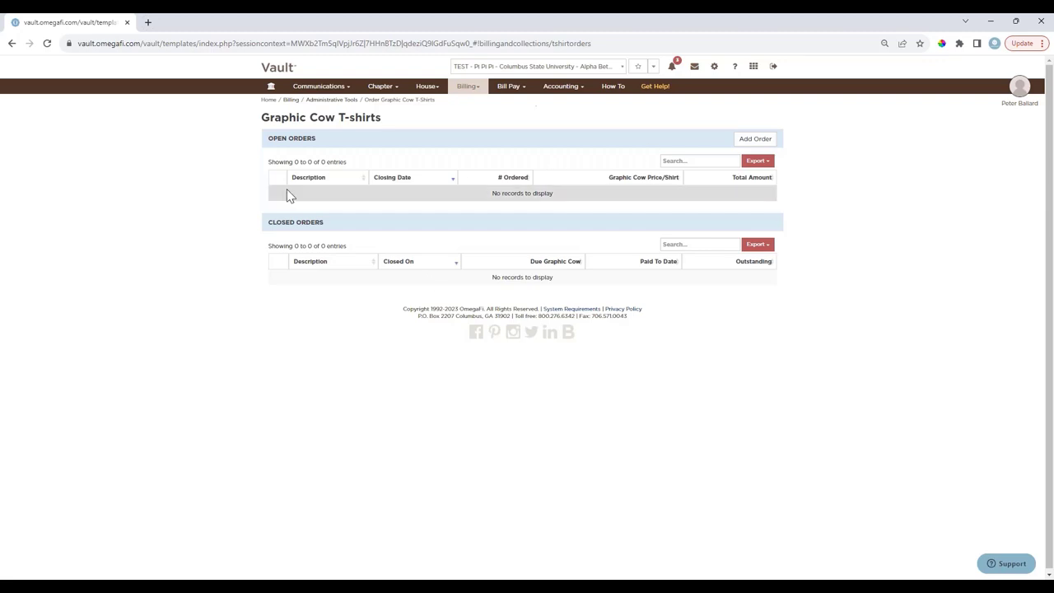
# Review the Bill Pay pages for Registers, Payments and Print Local Checks
pyautogui.click(511, 87)
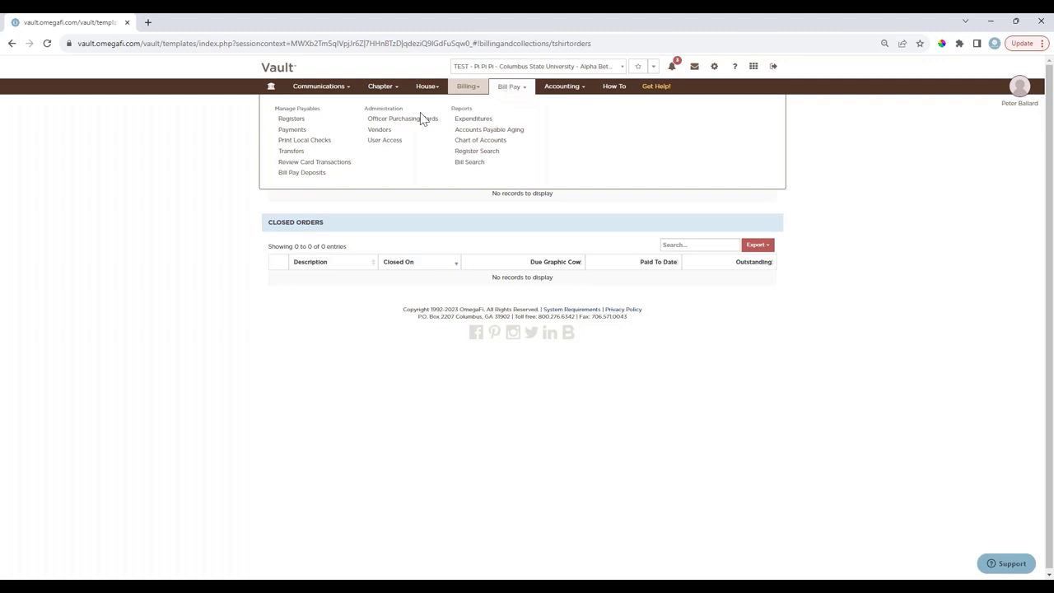
pyautogui.click(293, 119)
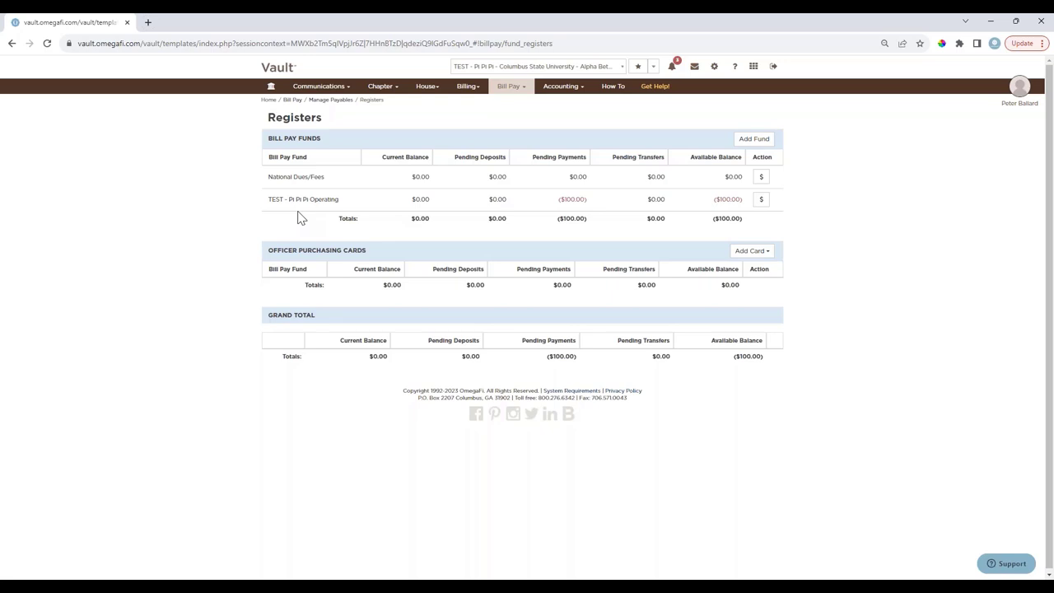
pyautogui.click(509, 86)
pyautogui.click(298, 133)
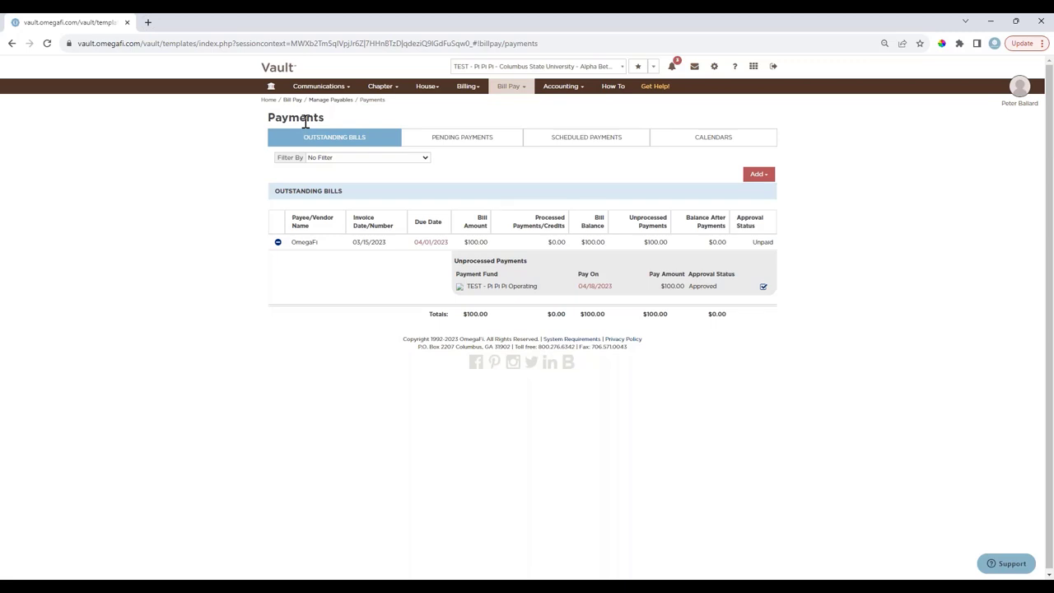
pyautogui.click(504, 86)
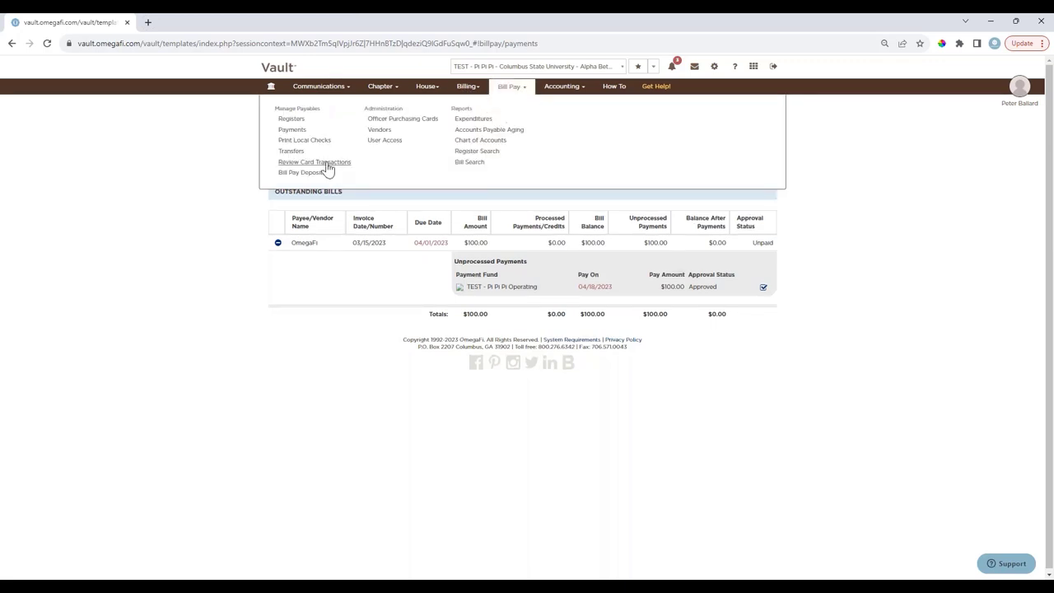
pyautogui.click(303, 140)
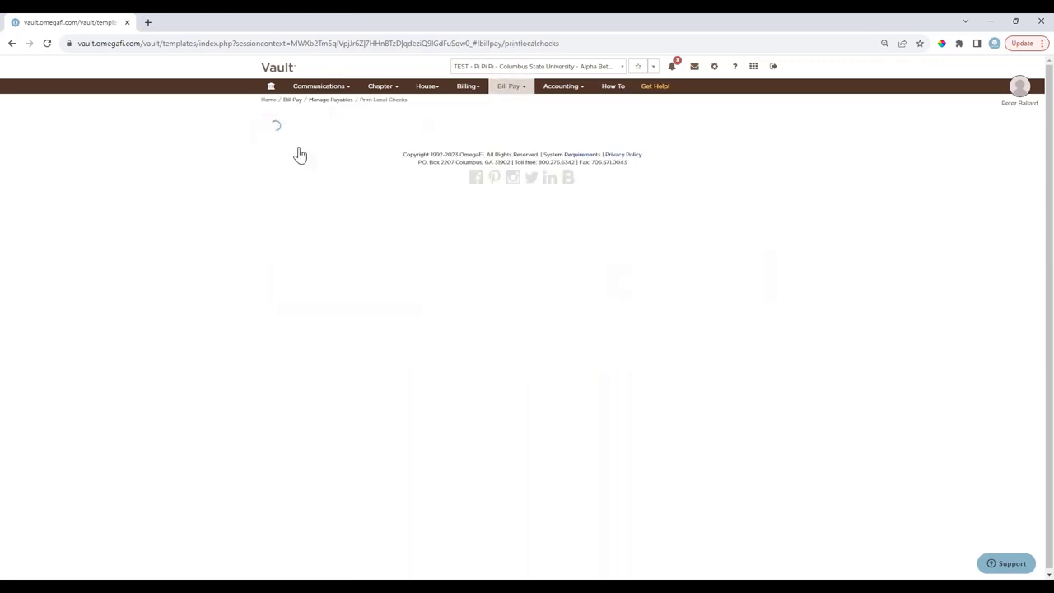
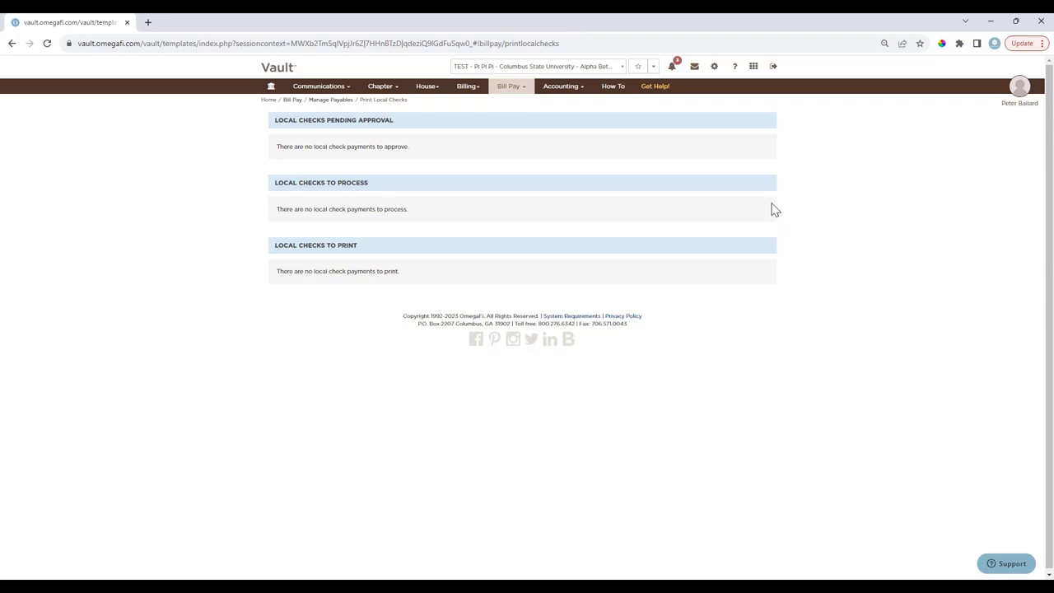
# View the accounting page Vault Billing Fee Details and the help center's New Officers Click Here section, closing the help site when done
pyautogui.click(563, 89)
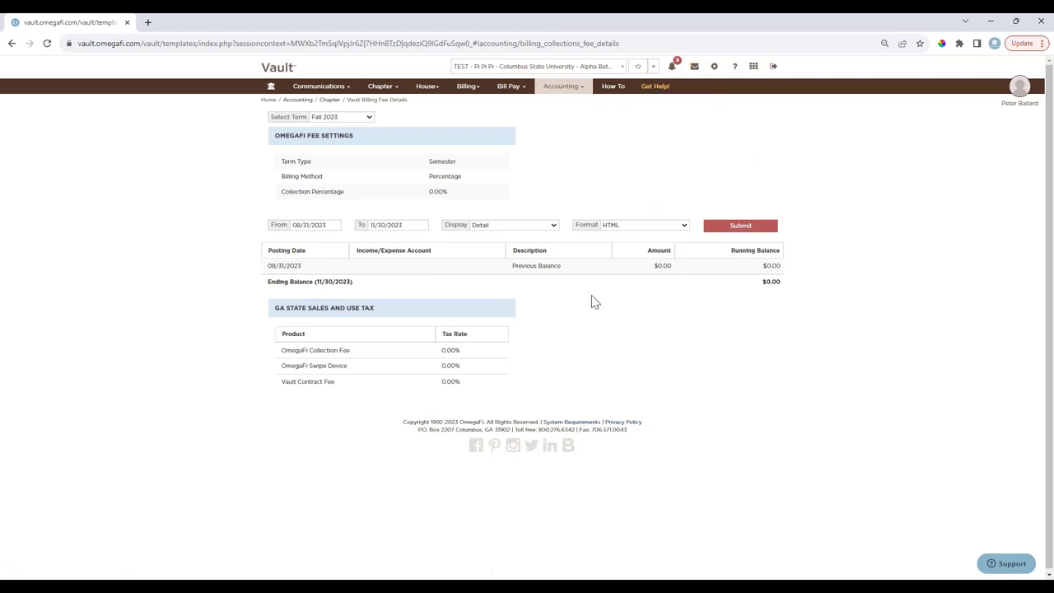
pyautogui.click(653, 87)
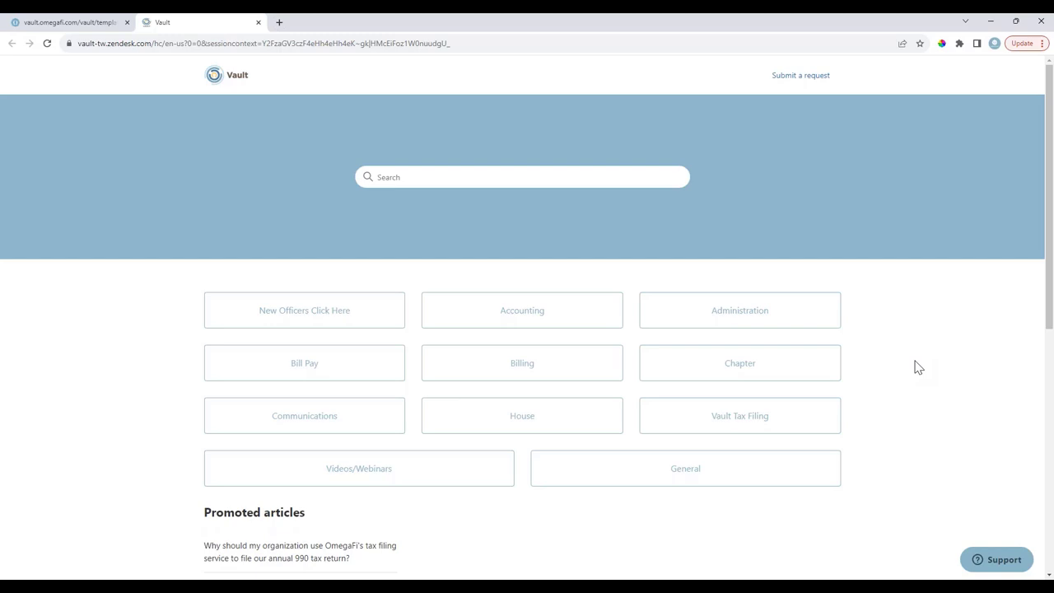
pyautogui.click(303, 313)
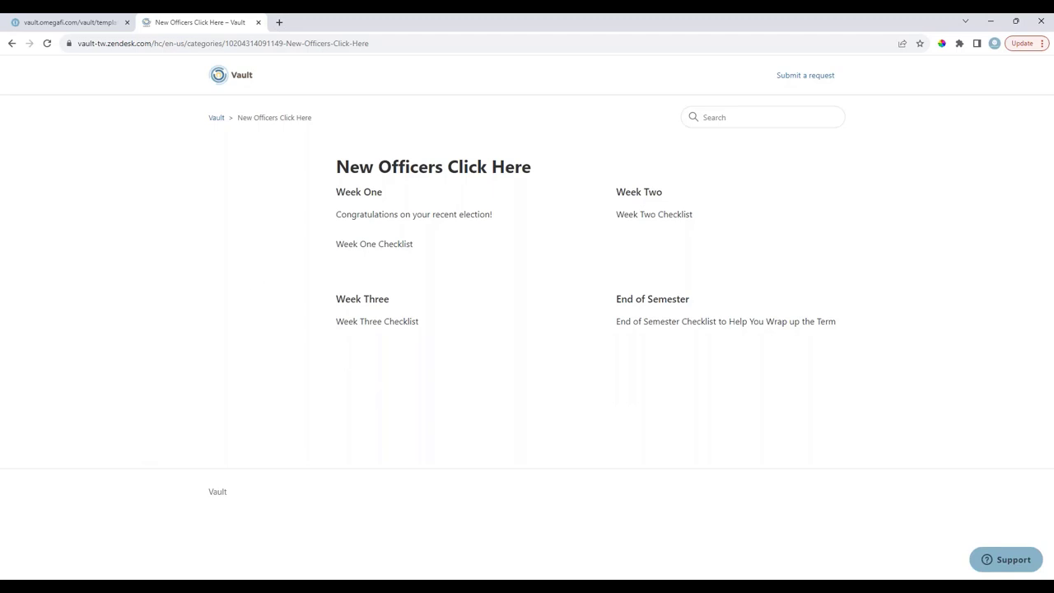
pyautogui.click(258, 22)
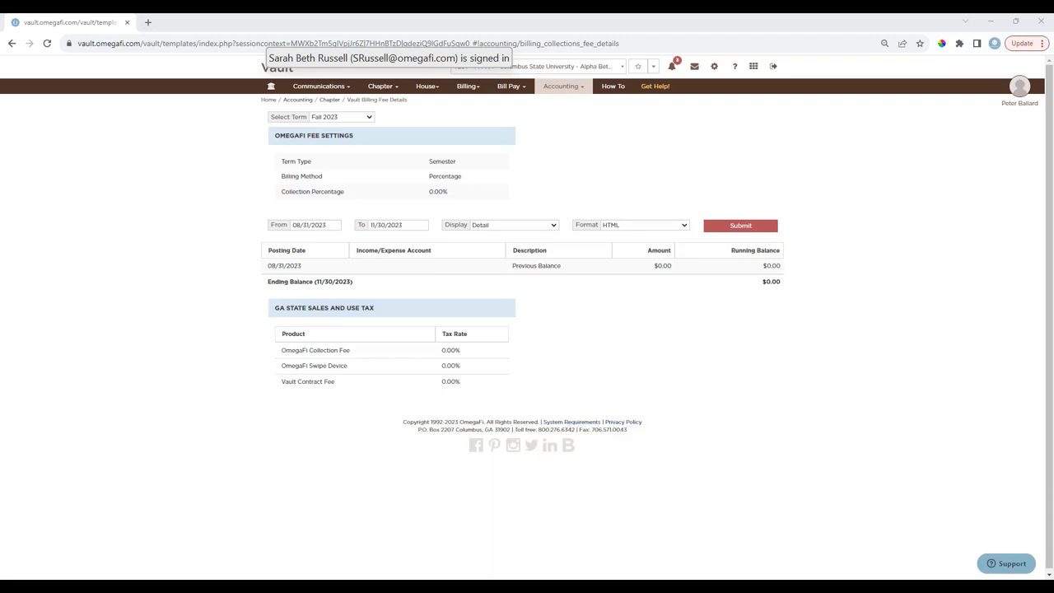
# Review the Update Billing Statuses page and the Chapter membership options, returning to the billing status list
pyautogui.click(466, 92)
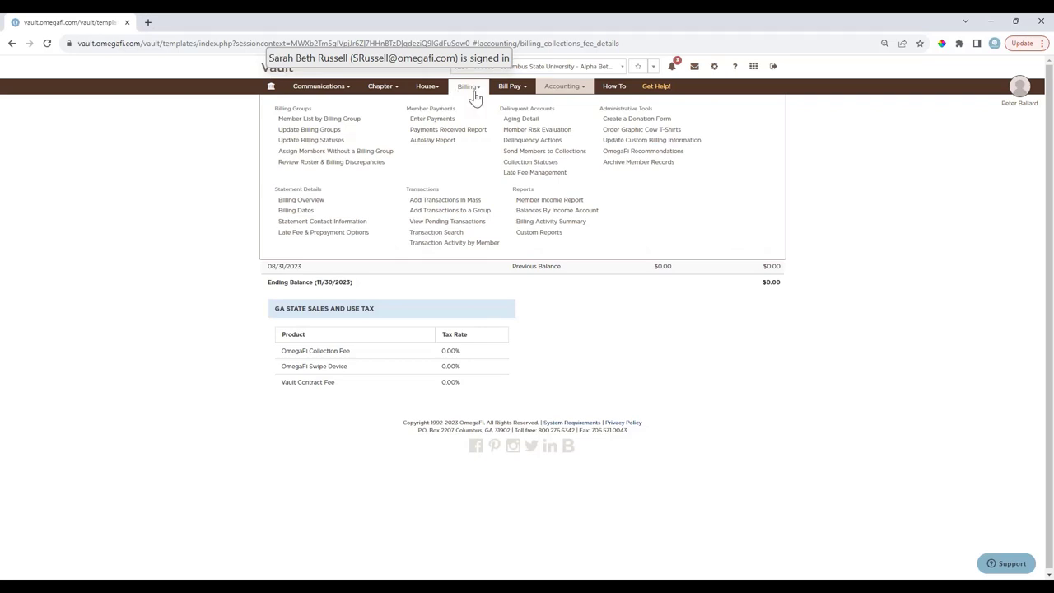
pyautogui.click(334, 146)
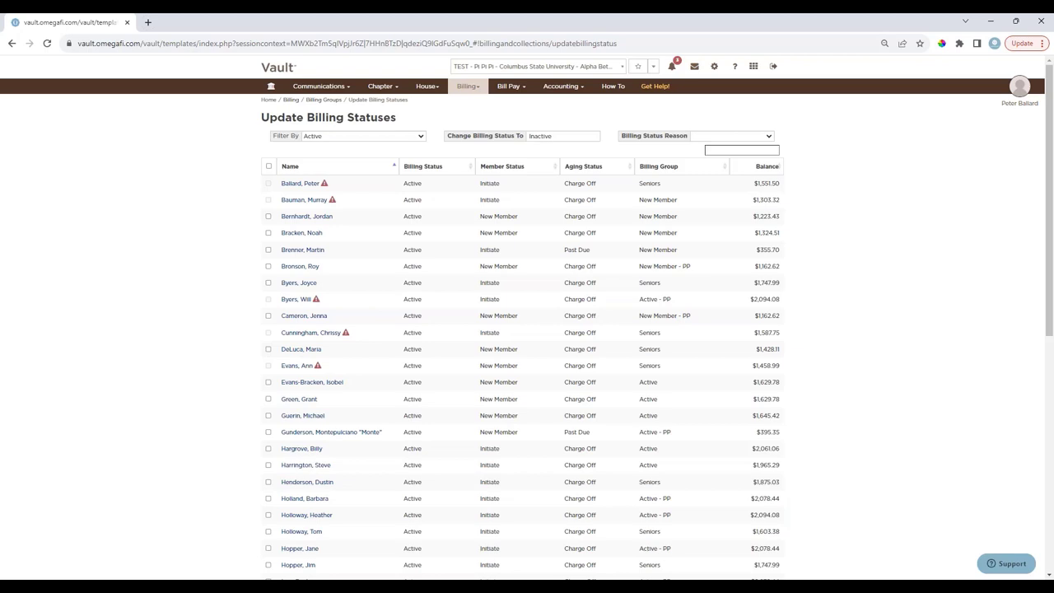
pyautogui.click(470, 87)
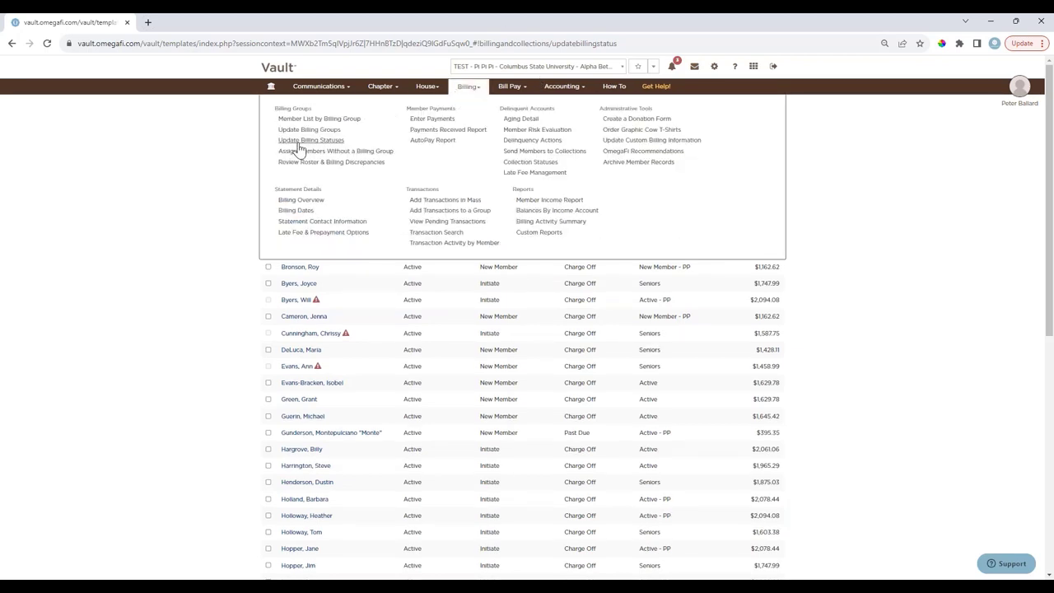
pyautogui.click(381, 87)
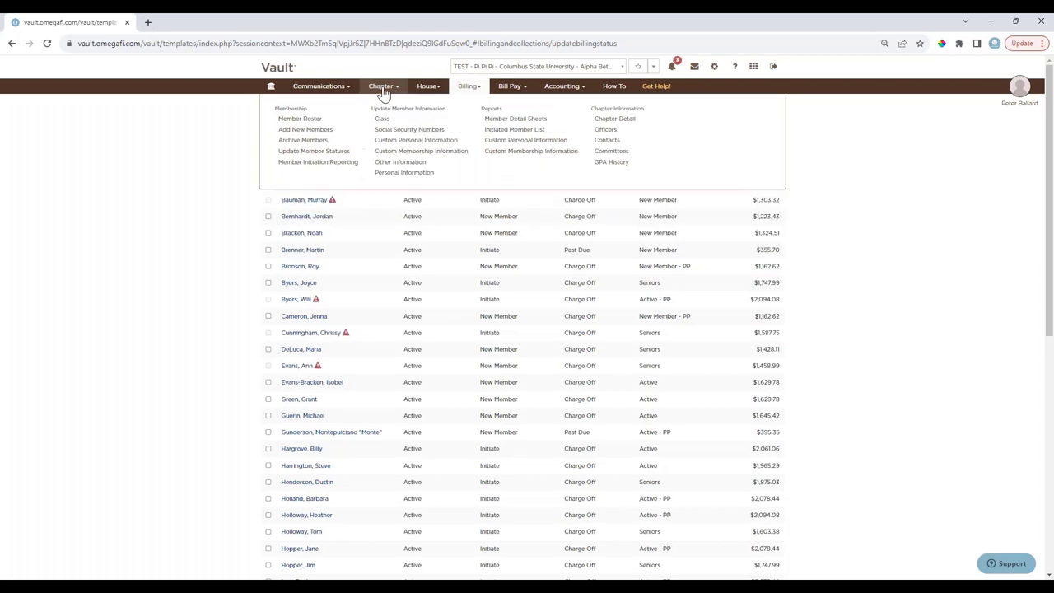
pyautogui.click(303, 140)
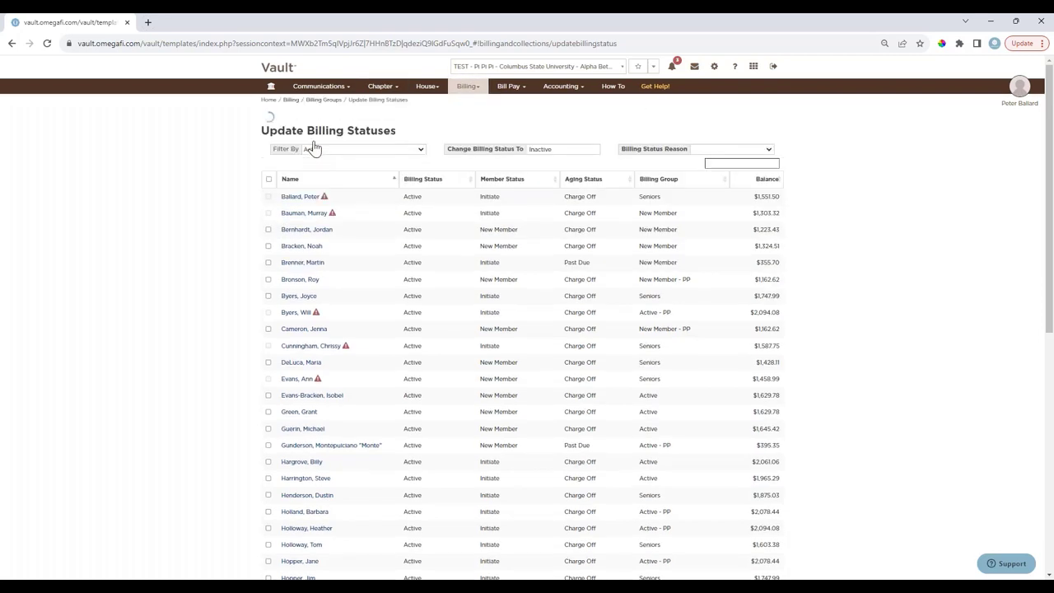